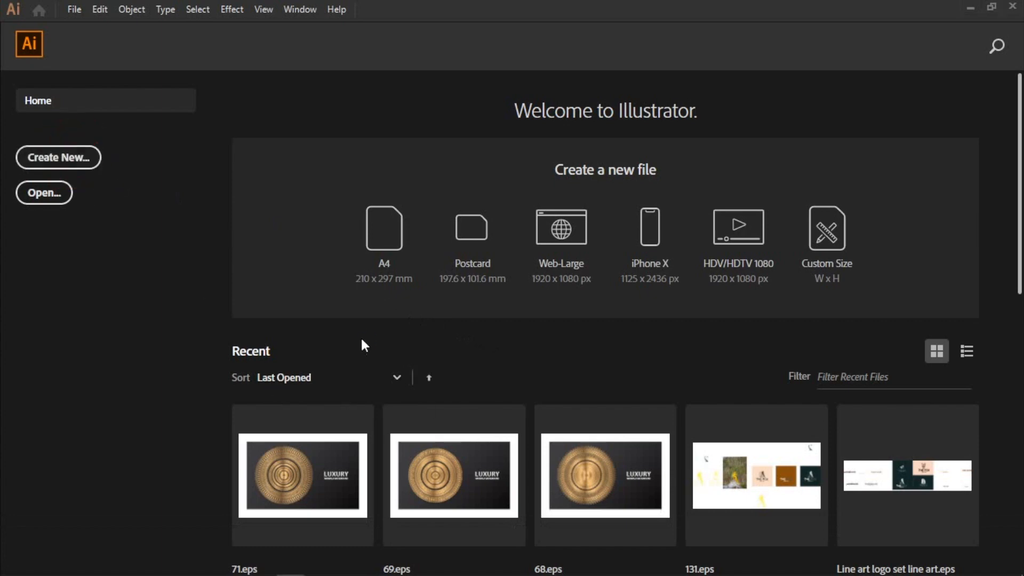
Step: Create a 1000 x 1000 px RGB document at 300 ppi named "6 point of mandala"
key("ctrl+n")
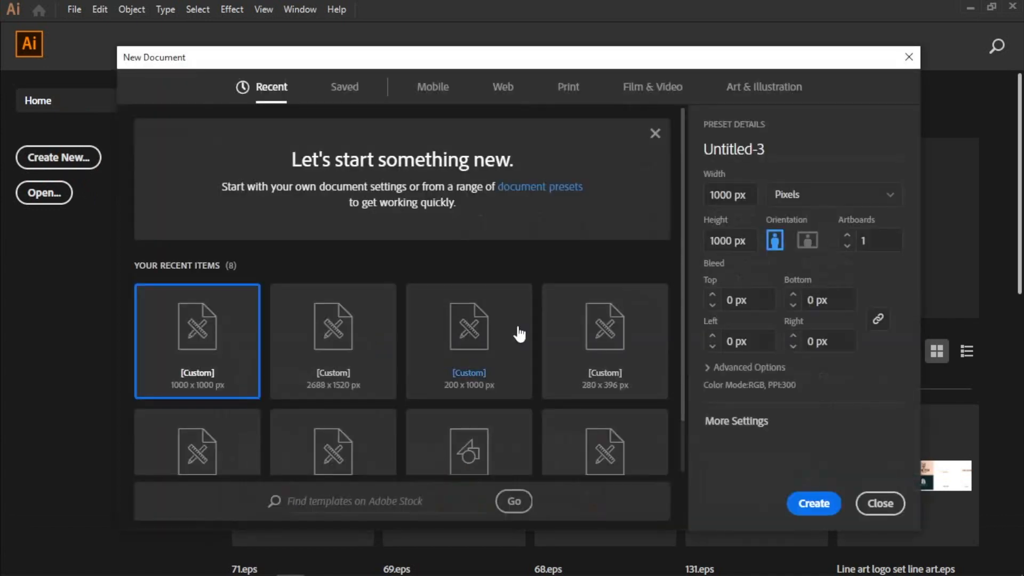
left_click(795, 151)
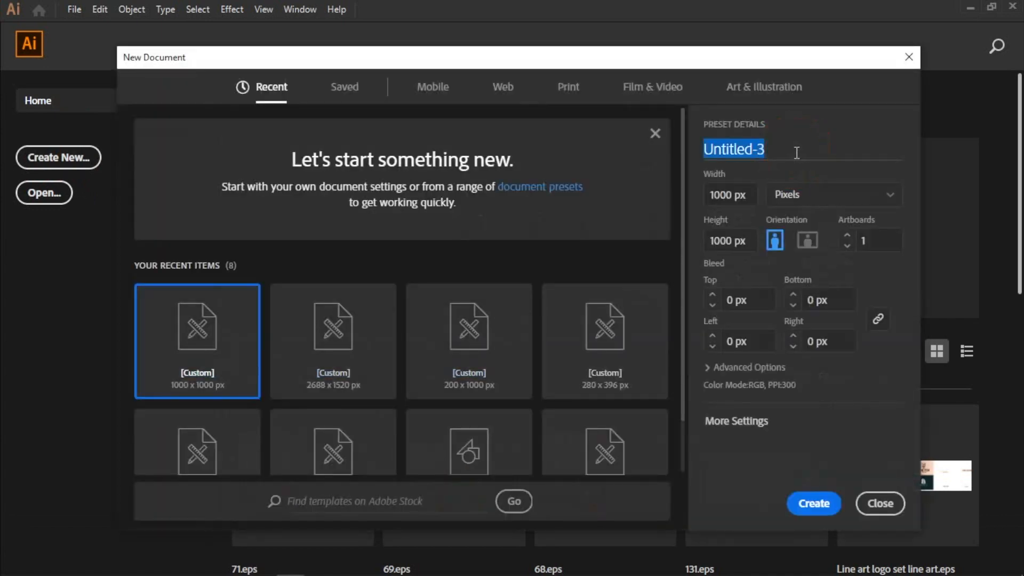
type("6")
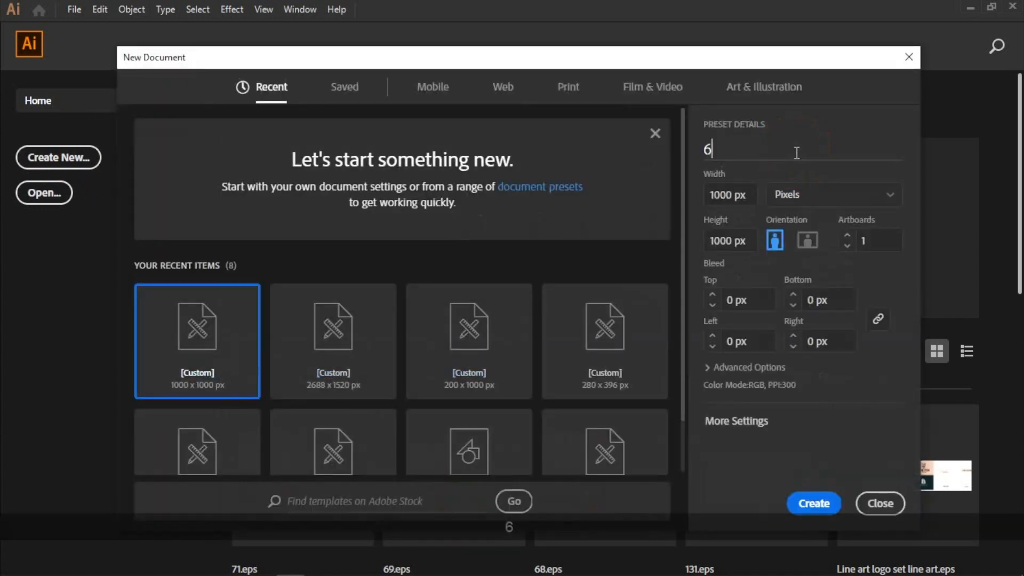
type(" point ")
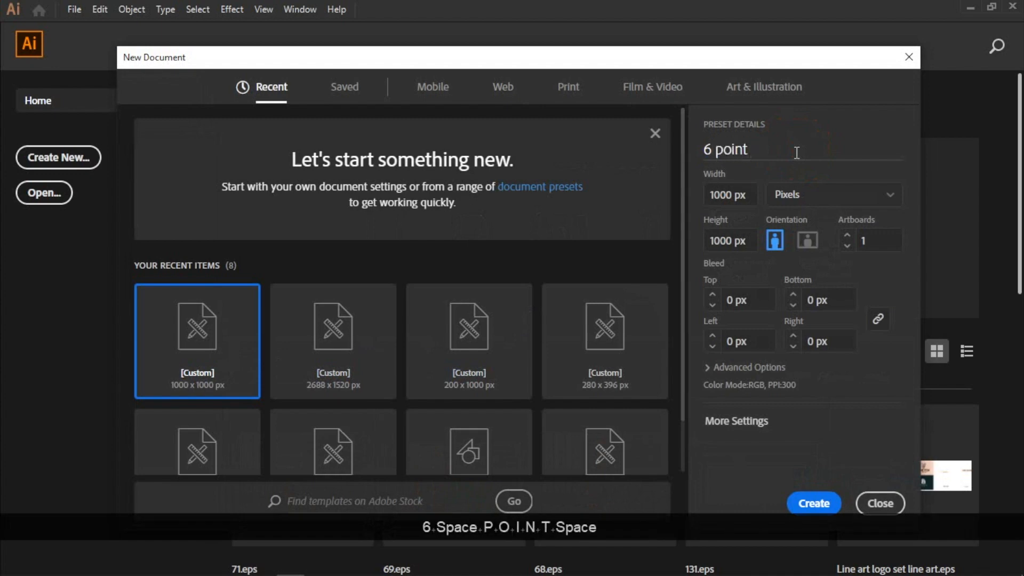
type("of mandal")
key("BackSpace")
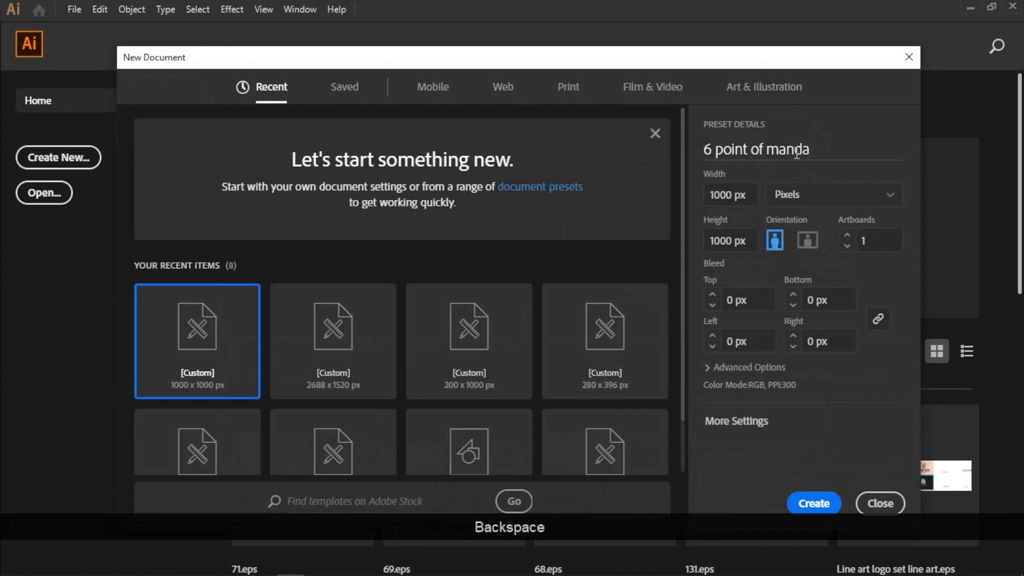
type("la")
left_click(753, 363)
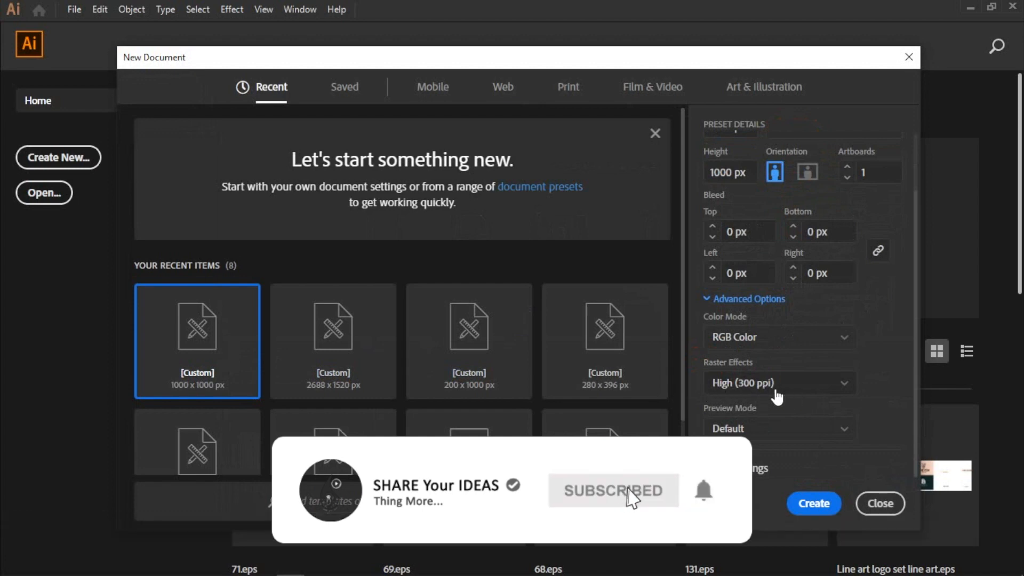
left_click(816, 505)
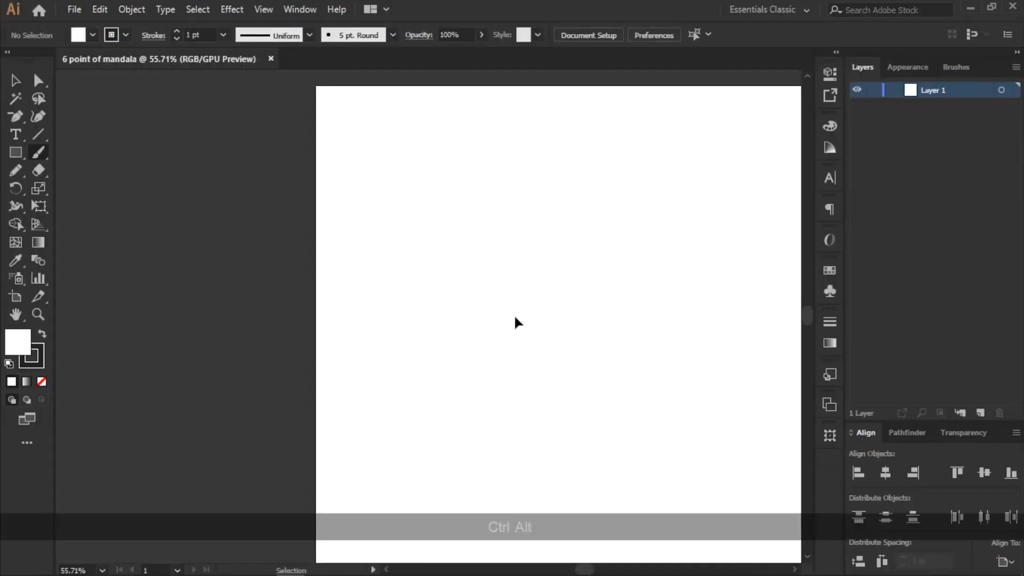
Step: Draw a vertical line extending beyond both ends of the artboard and centre it on the artboard horizontally and vertically
left_click(514, 317, "ctrl+alt")
left_click(36, 136)
left_click_drag(454, 120, 472, 496)
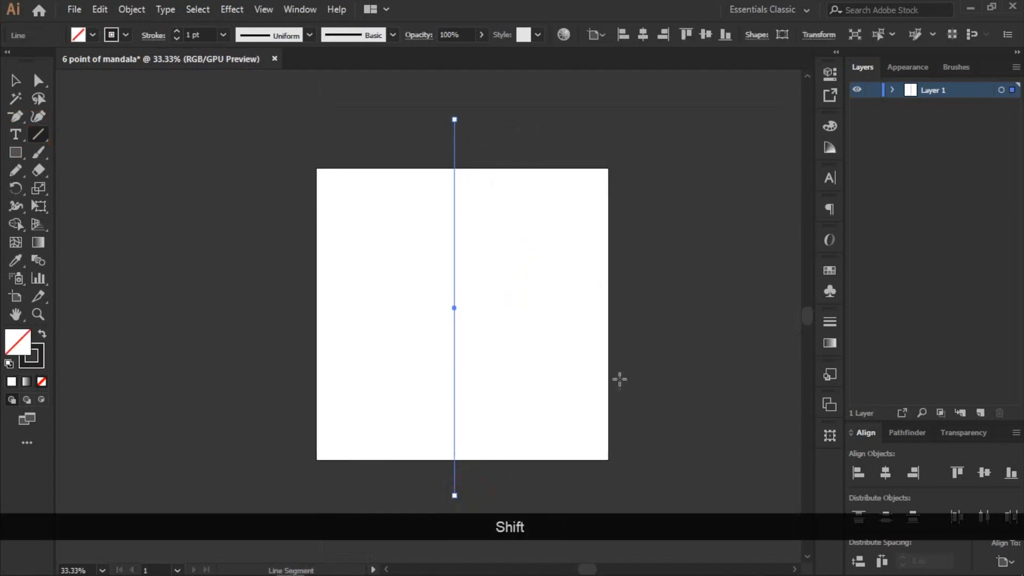
left_click(885, 471)
left_click(984, 469)
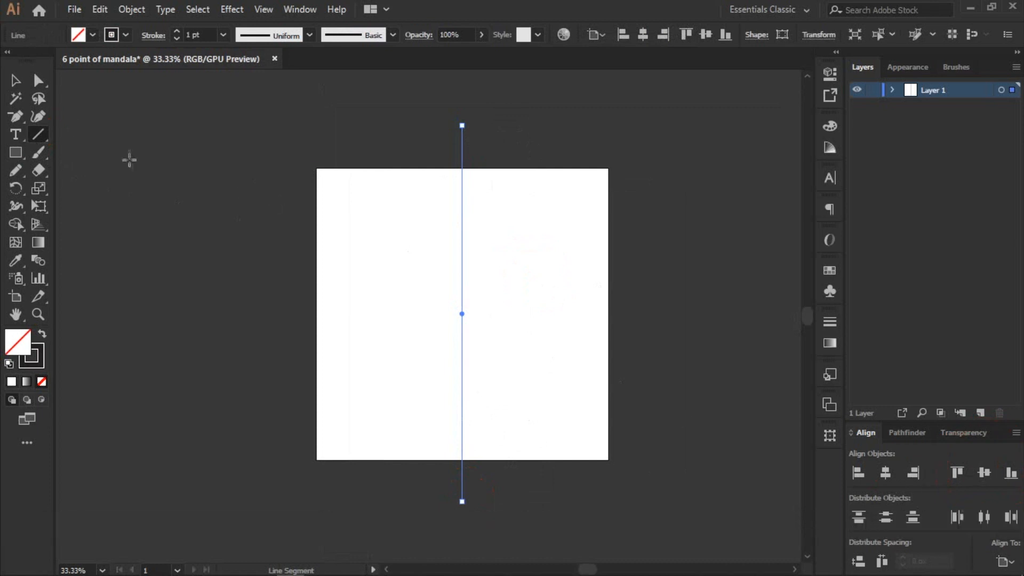
Step: Apply a Transform effect to the vertical line with 5 copies rotated by 30°
left_click(15, 82)
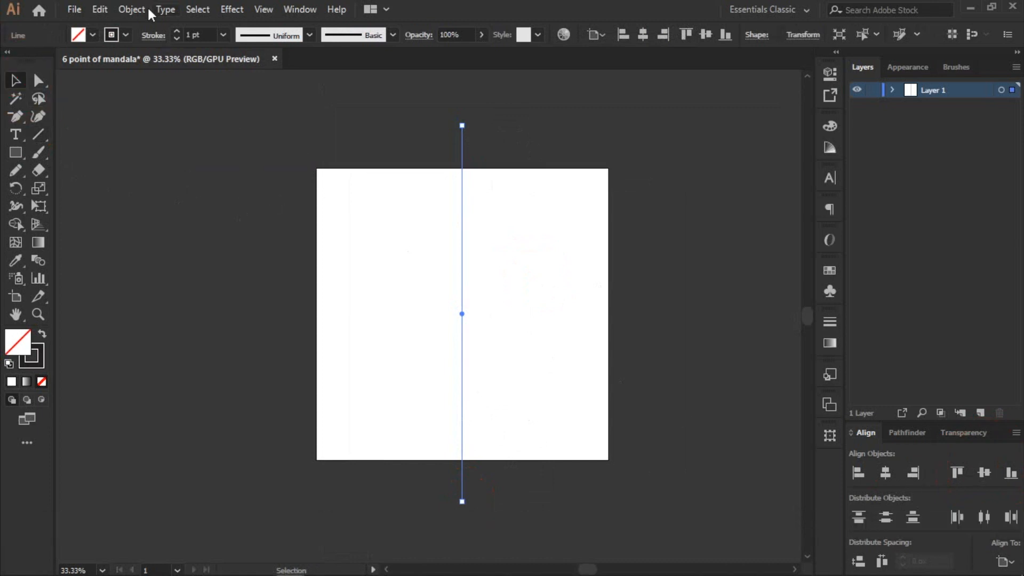
left_click(228, 15)
mouse_move(349, 130)
left_click(441, 188)
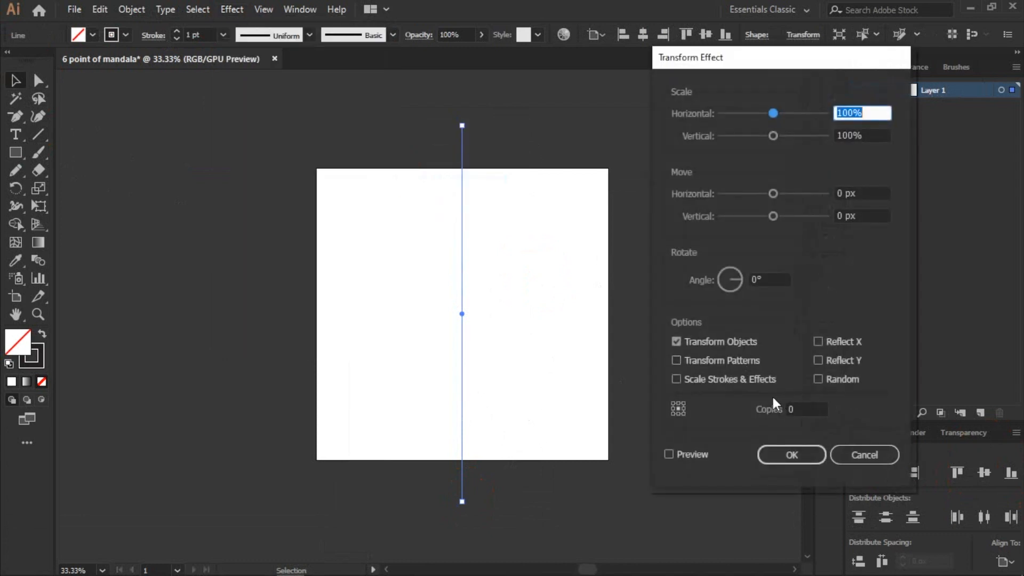
left_click(806, 407)
type("5")
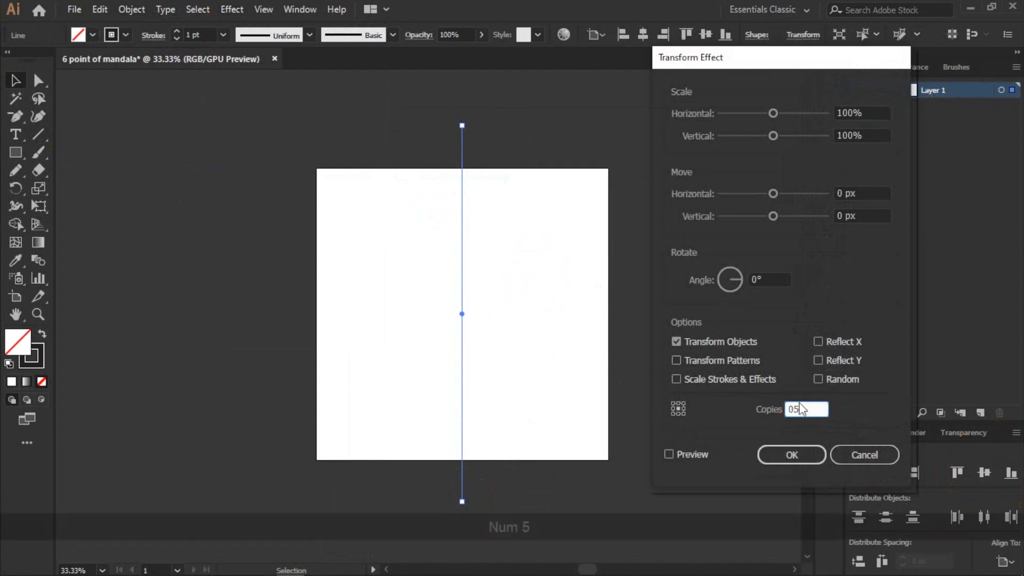
left_click(753, 278)
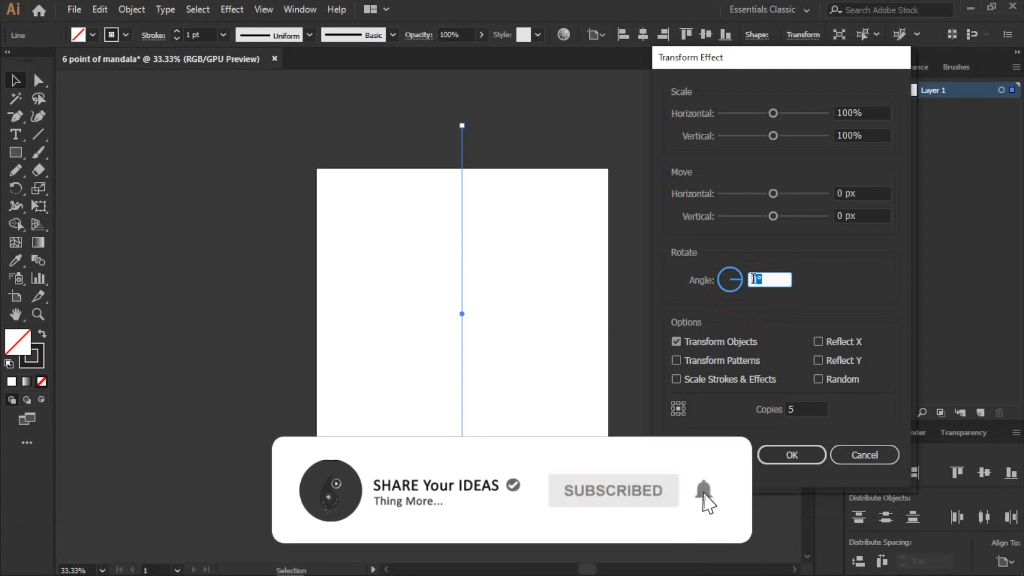
type("30")
left_click(668, 454)
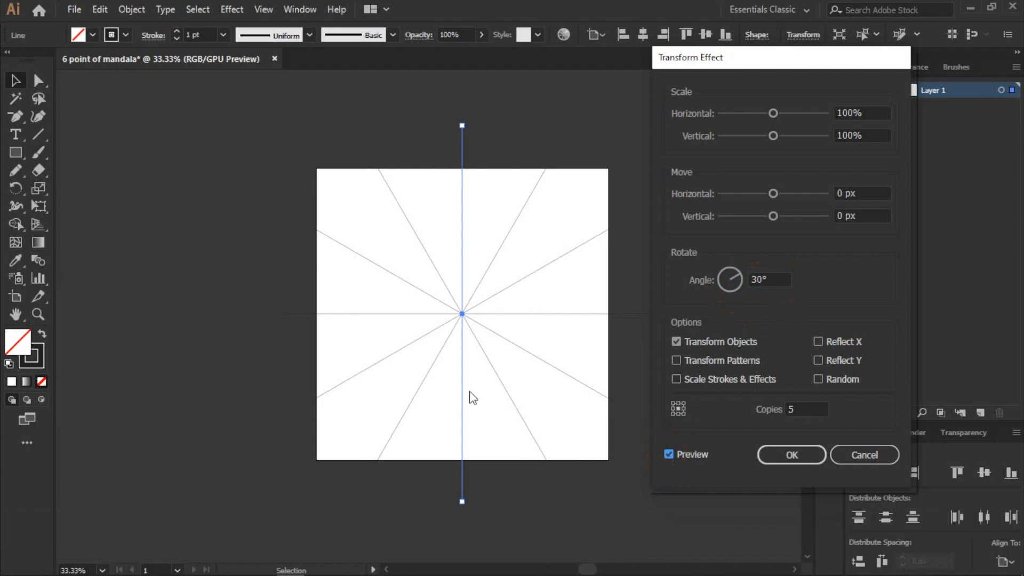
left_click(799, 456)
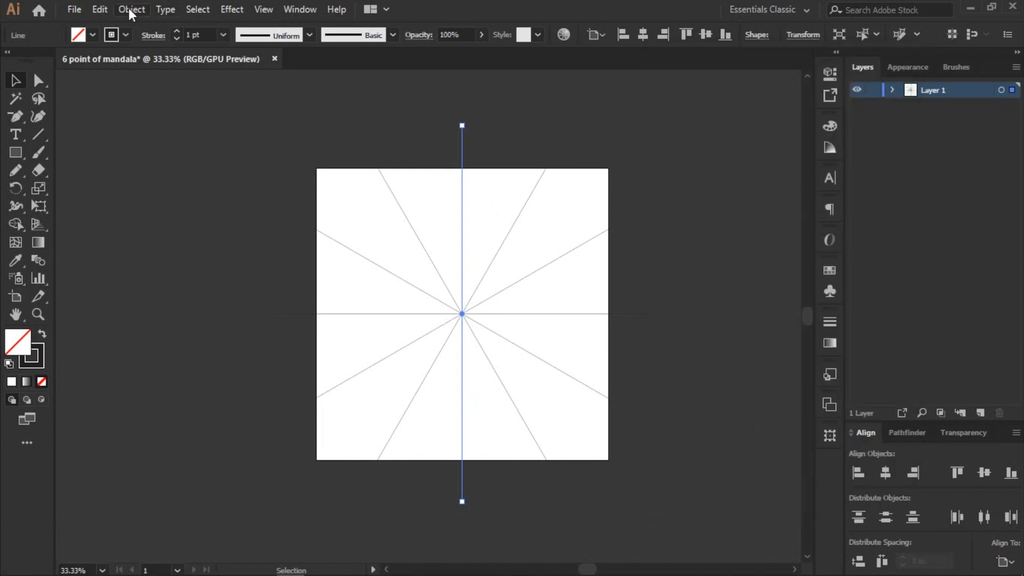
Step: Expand the appearance of the radiating guide lines and expand them into filled shapes
left_click(129, 8)
left_click(211, 185)
left_click(128, 9)
left_click(199, 171)
left_click(483, 371)
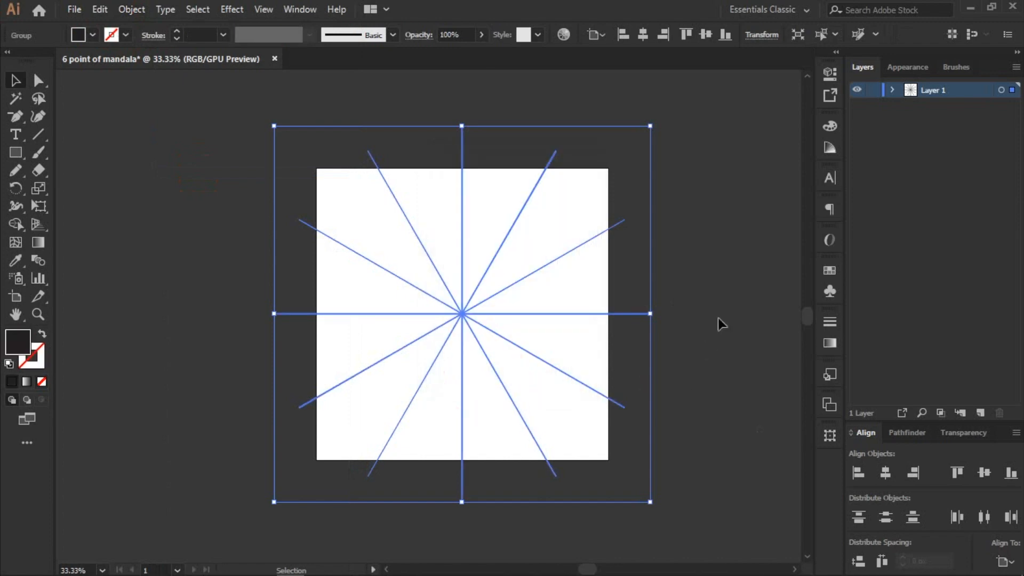
Step: Lock and hide Layer 1, and add a new layer named Design above it
left_click(873, 90)
left_click(980, 413)
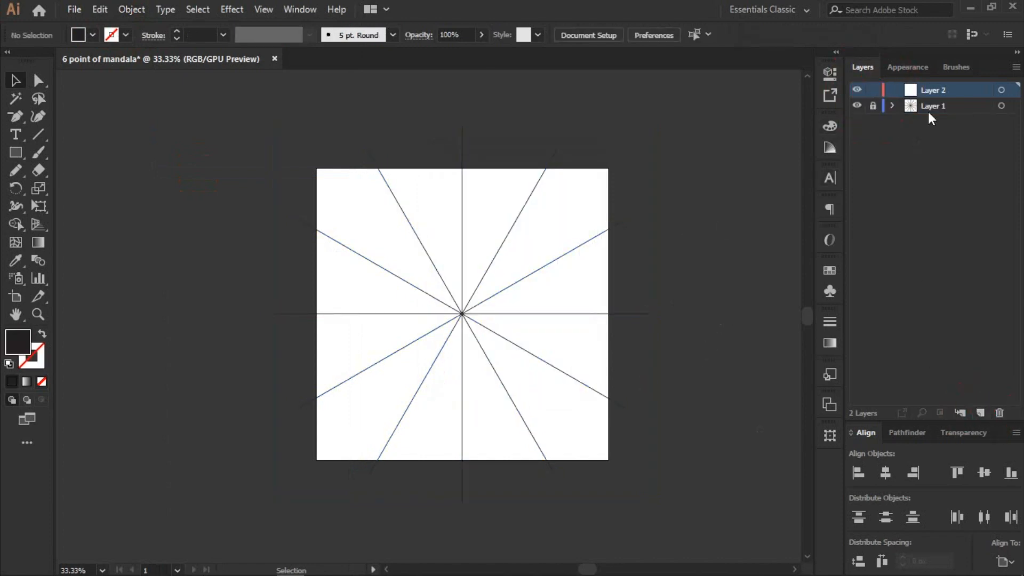
double_click(933, 88)
type("Design")
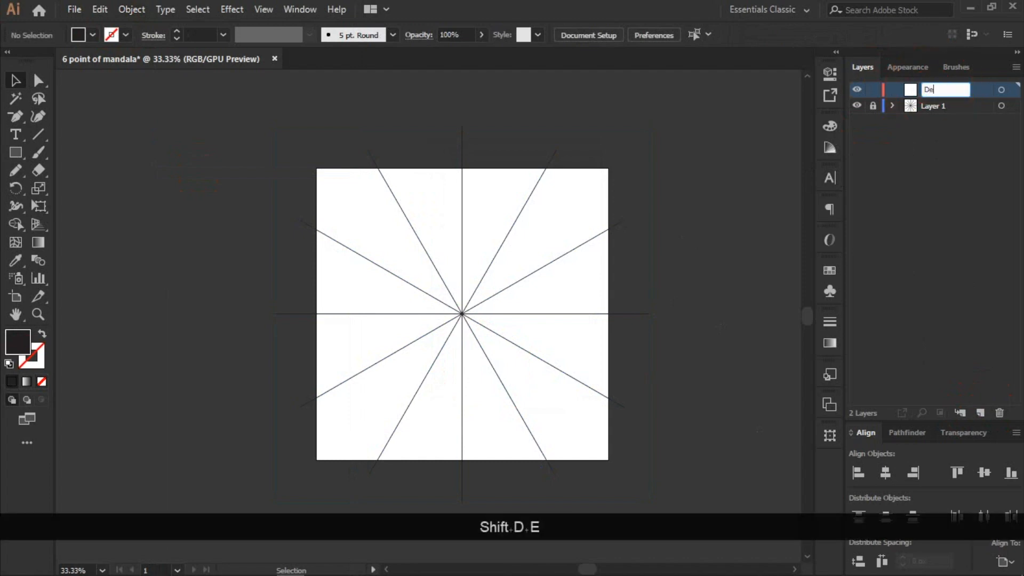
left_click(918, 194)
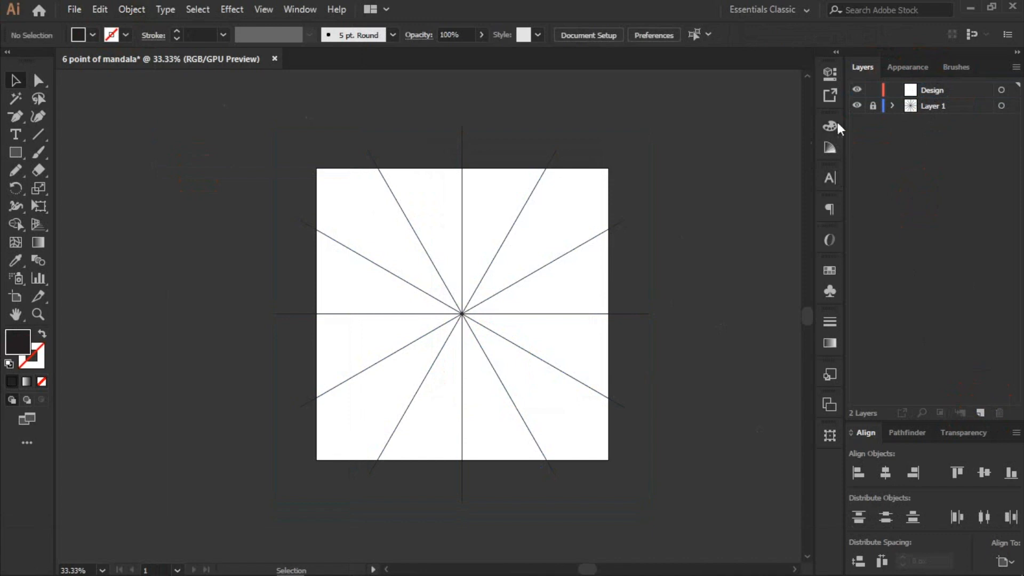
left_click(856, 106)
Step: Draw a vertical line spanning the artboard's height, duplicate it sideways, and rotate the copy to horizontal
left_click(37, 135)
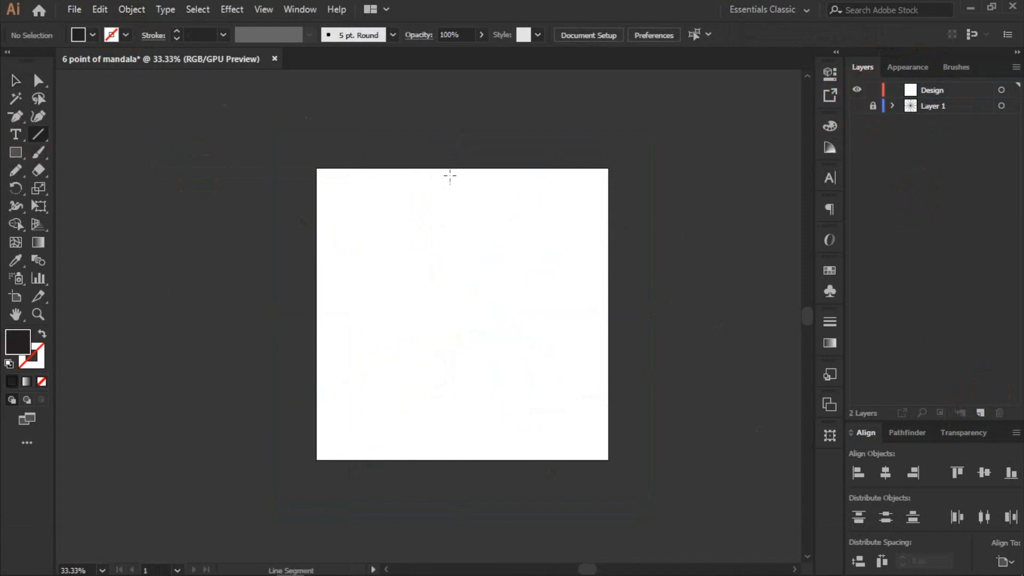
left_click_drag(449, 169, 453, 448)
left_click(15, 80)
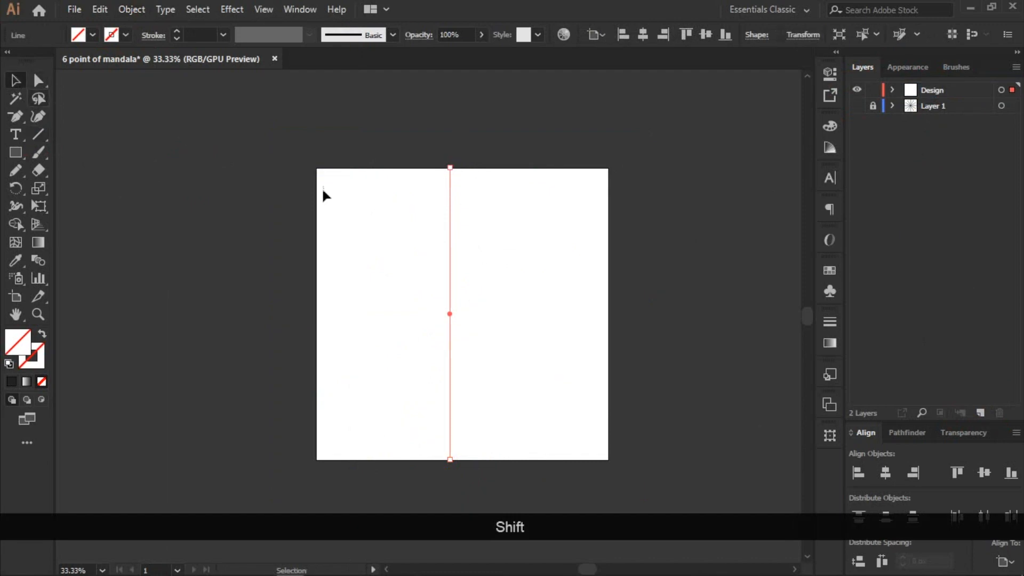
left_click_drag(450, 246, 503, 225)
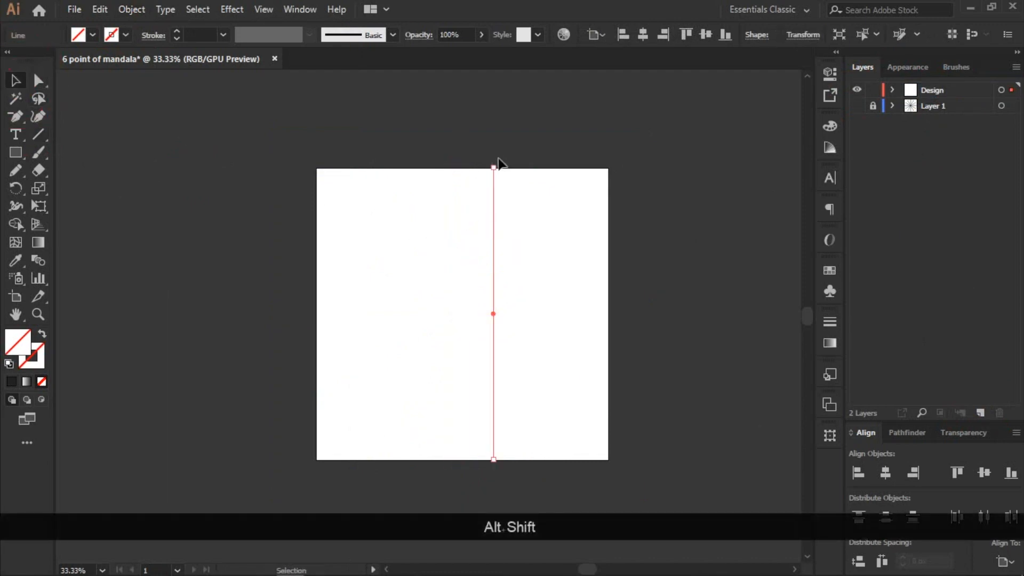
left_click_drag(495, 163, 649, 373)
left_click(650, 373)
Step: Give both crossing lines a green stroke and centre them on the artboard horizontally and vertically
key("ctrl+a")
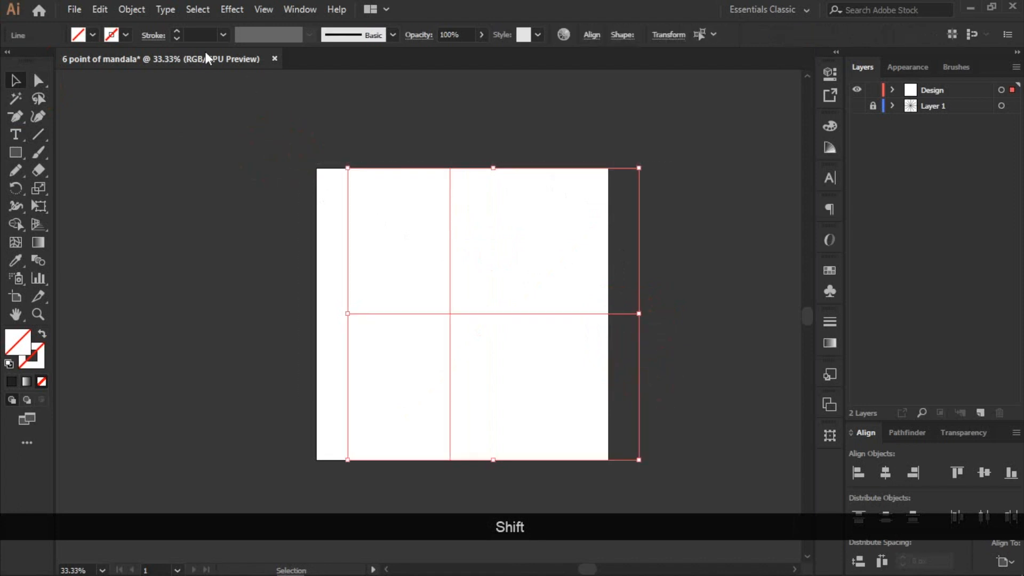
left_click(126, 34)
left_click(84, 72)
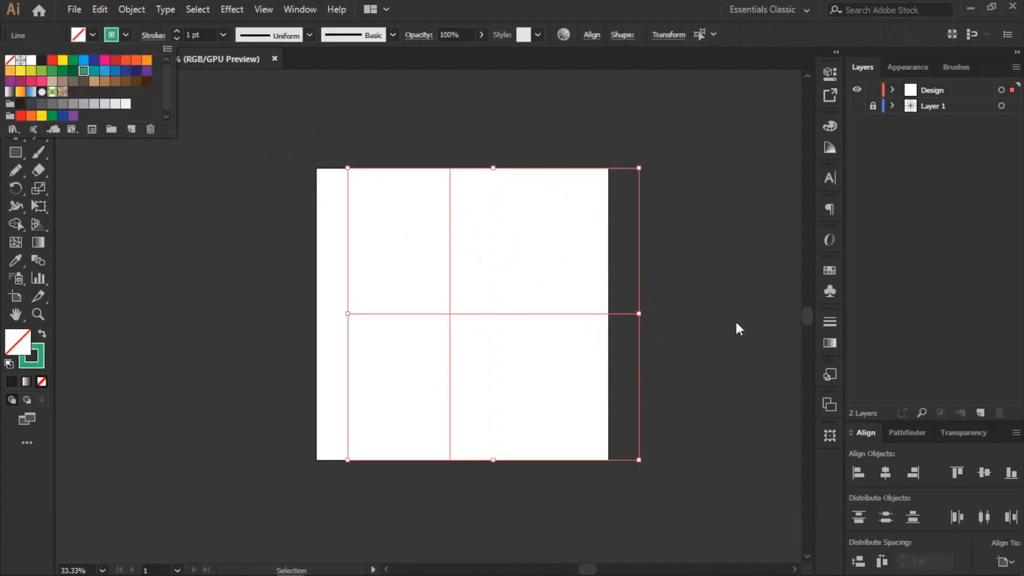
left_click(885, 473)
left_click(984, 473)
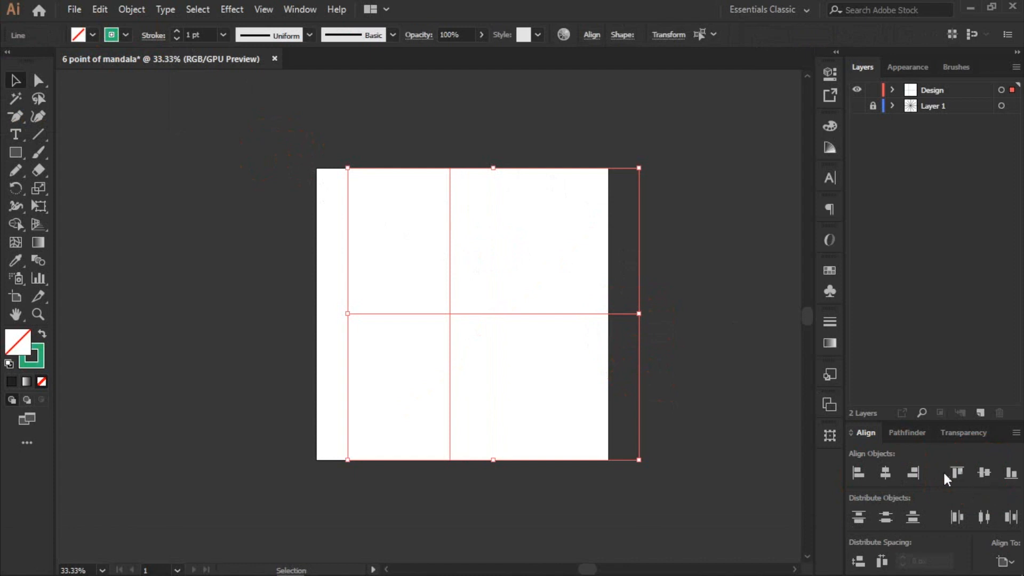
left_click(886, 473)
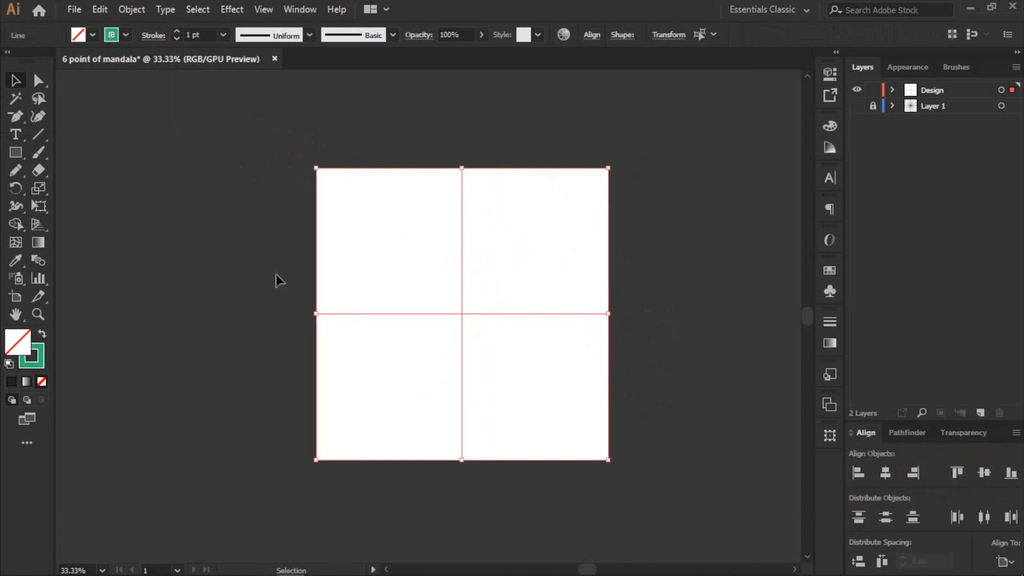
Step: Paint a curved S-shaped brush stroke across the vertical line, from the upper part to just below the artboard's centre
left_click(38, 152)
left_click_drag(448, 201, 491, 344)
left_click(16, 81)
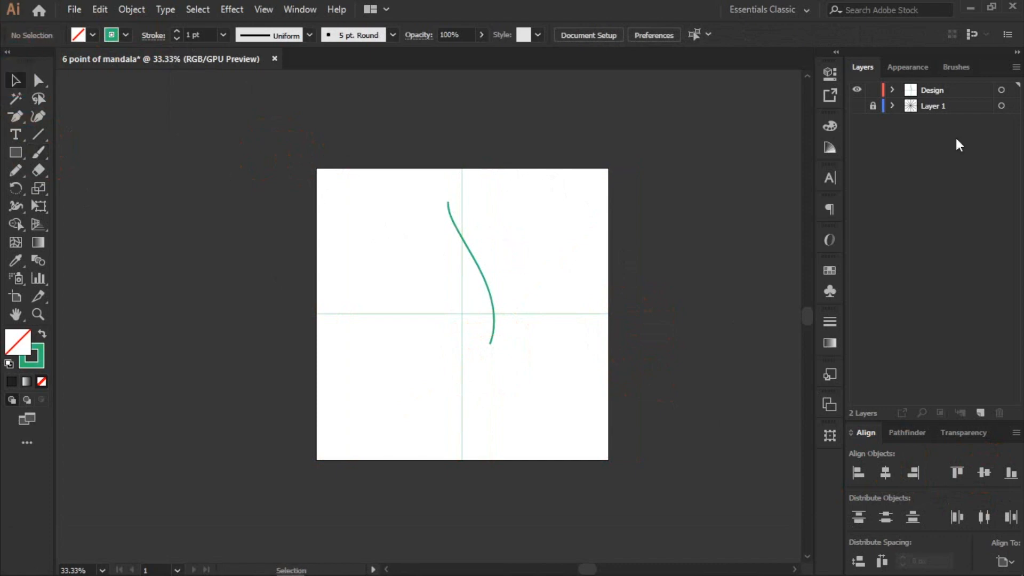
Step: Target the whole Design layer and apply a Transform effect with 1 copy and Reflect X
left_click(1002, 91)
left_click(892, 90)
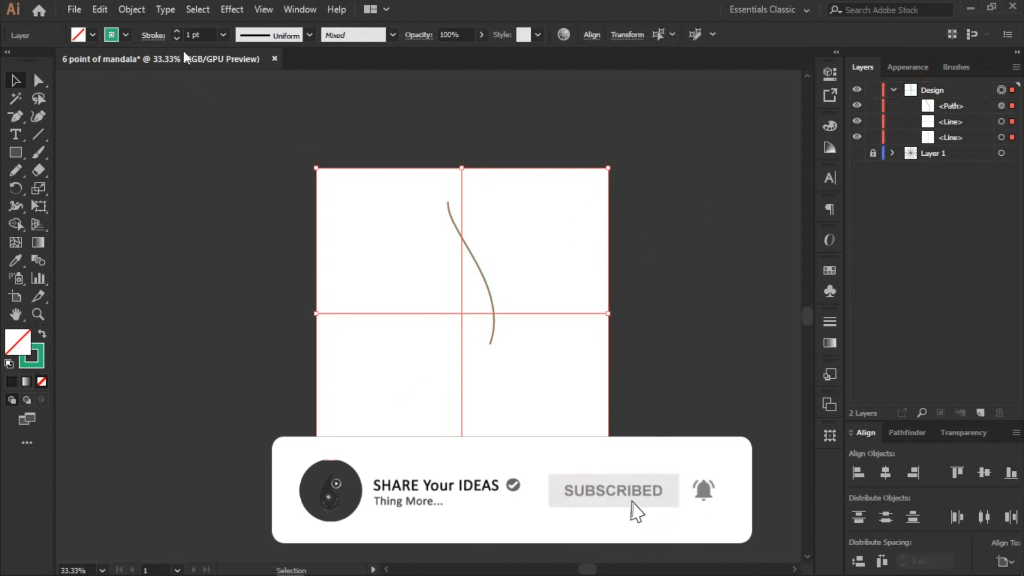
left_click(232, 9)
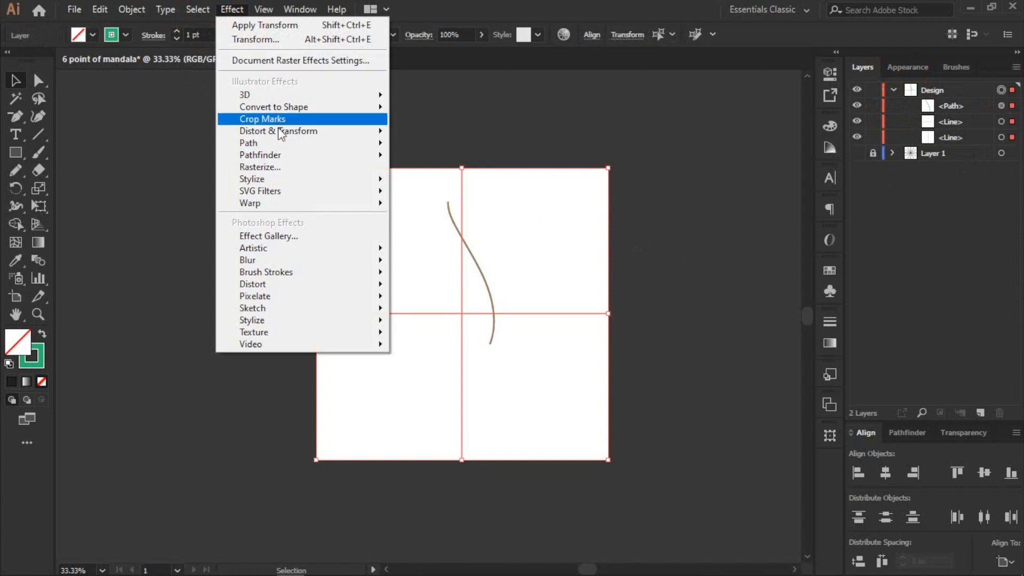
mouse_move(311, 133)
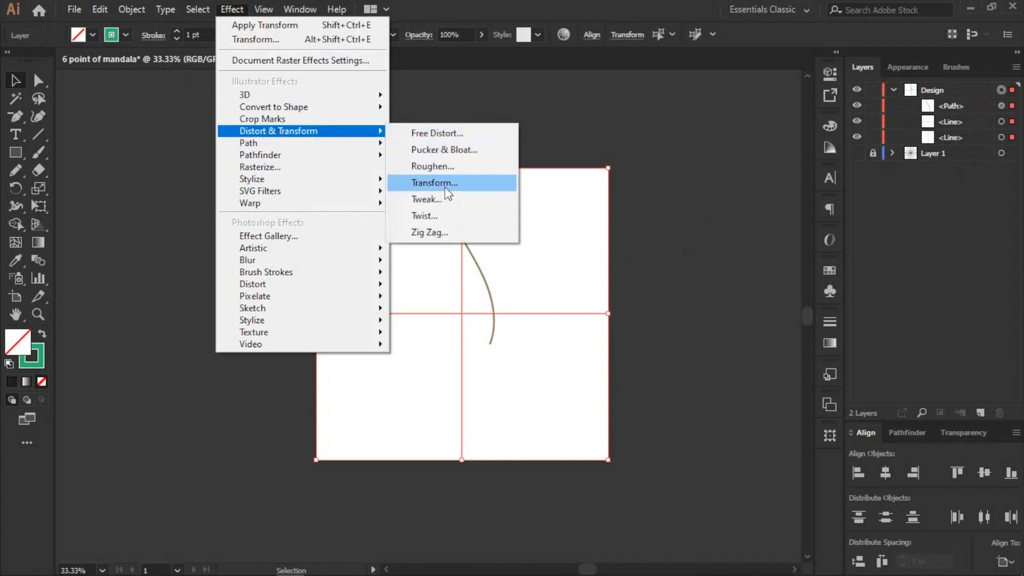
left_click(445, 188)
left_click(806, 409)
type("1")
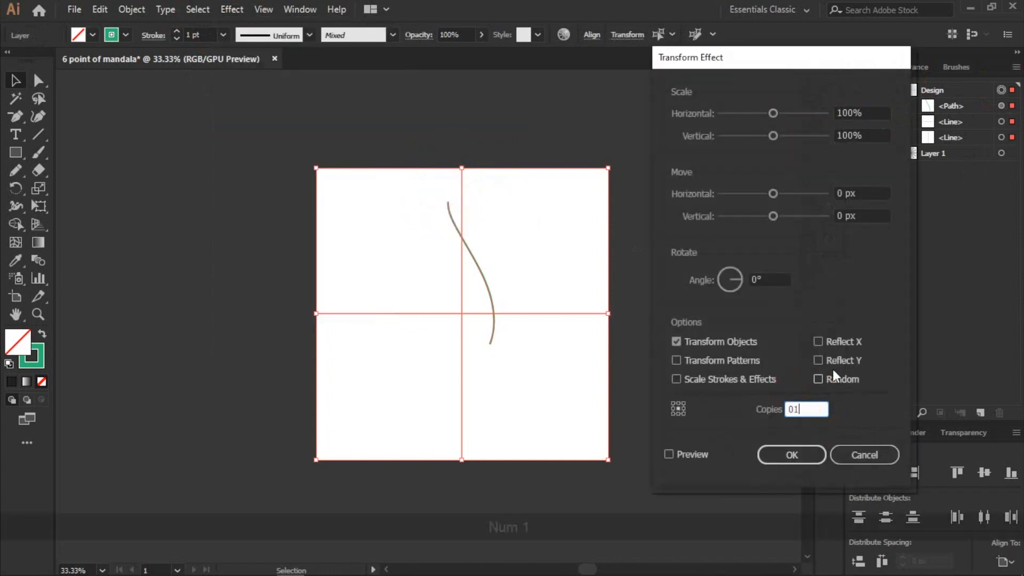
left_click(819, 342)
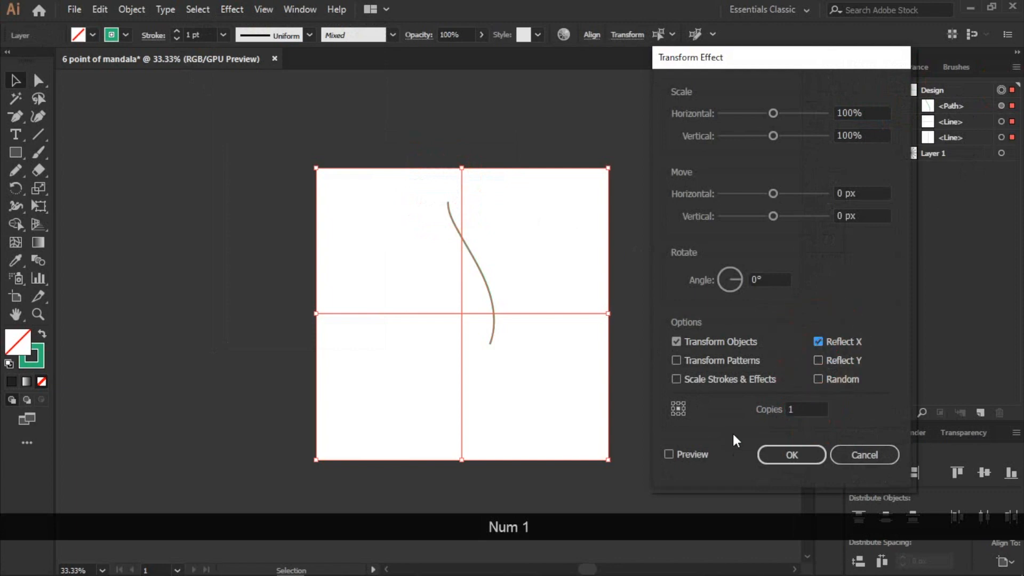
left_click(667, 455)
left_click(801, 452)
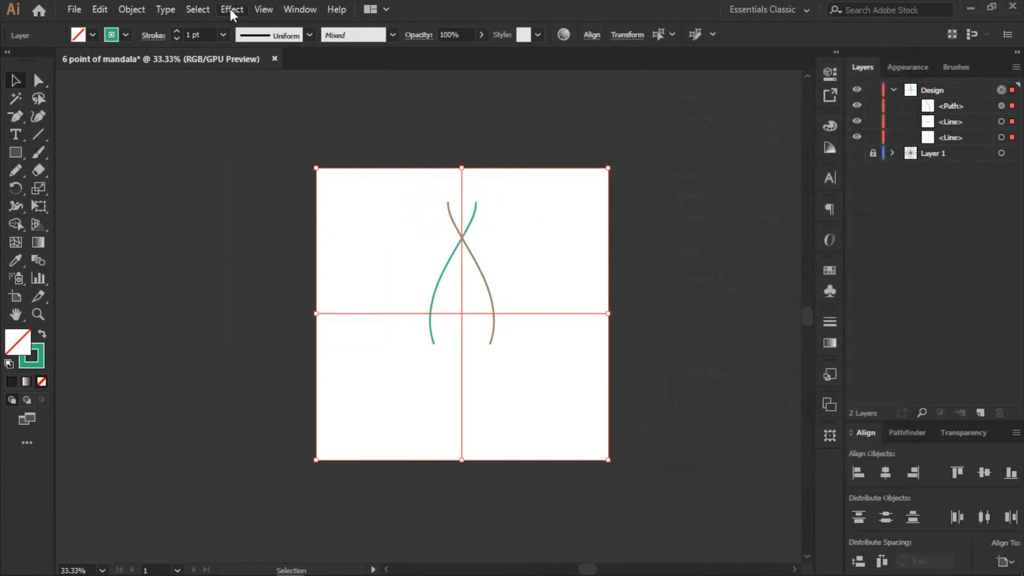
Step: Apply a second Transform effect to the Design layer with 5 copies rotated at a 60° angle
left_click(230, 9)
mouse_move(351, 131)
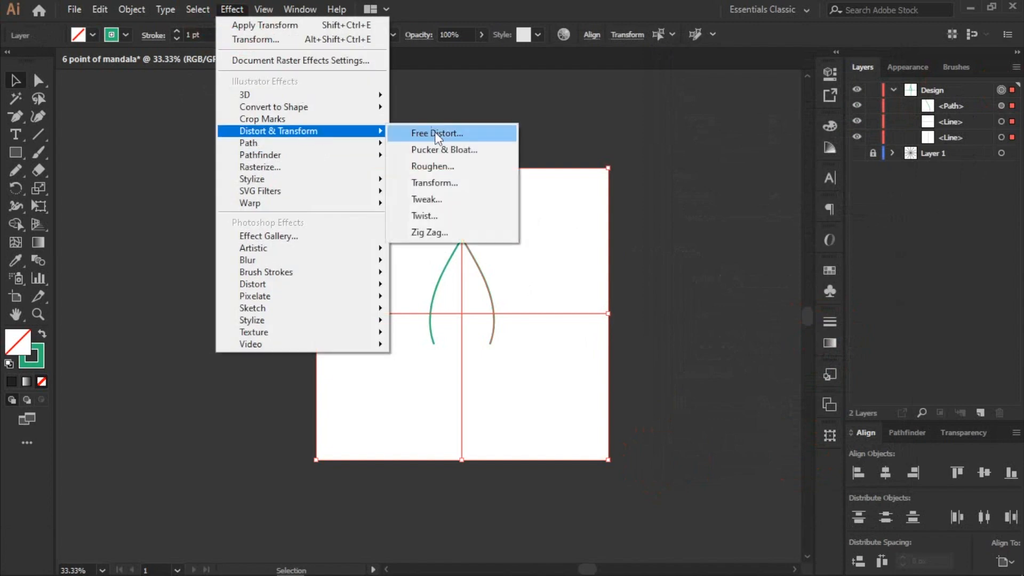
left_click(441, 181)
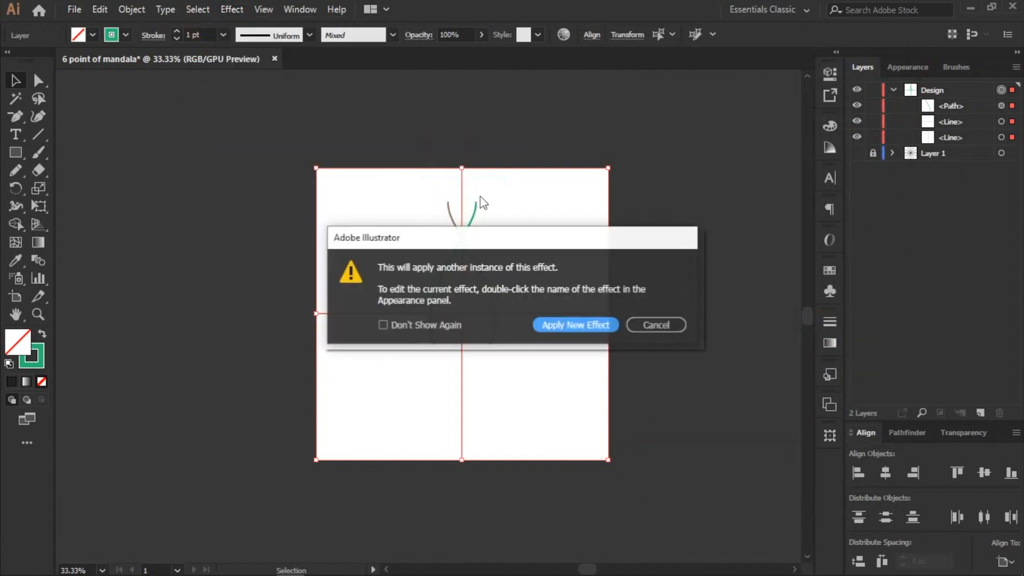
left_click(580, 319)
left_click(802, 410)
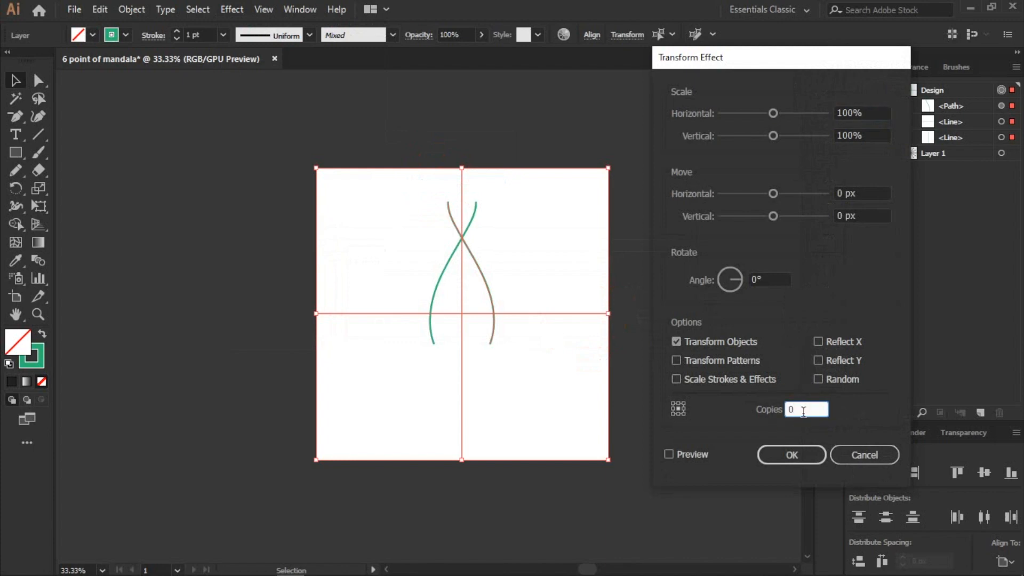
type("5")
left_click(775, 279)
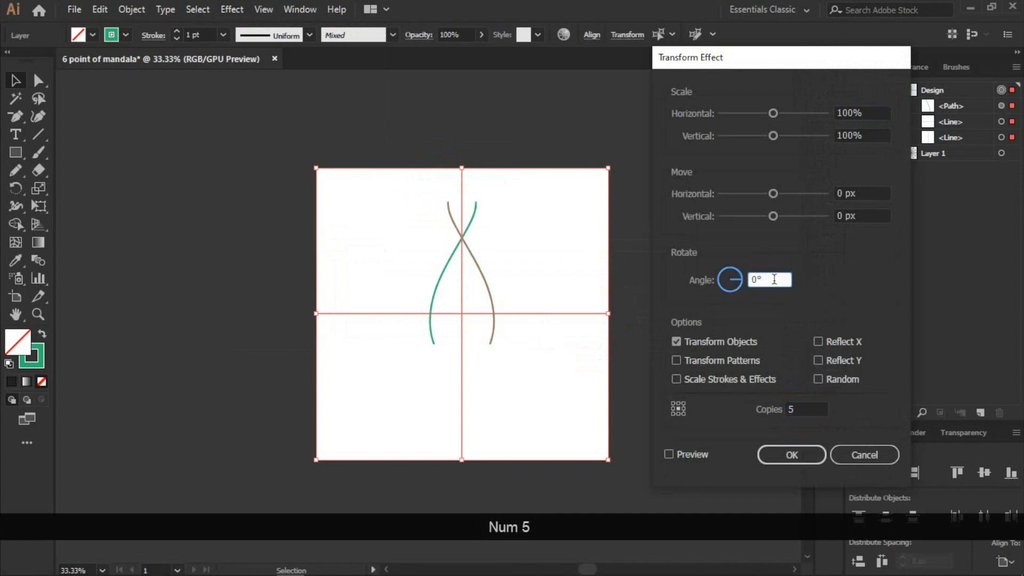
type("60")
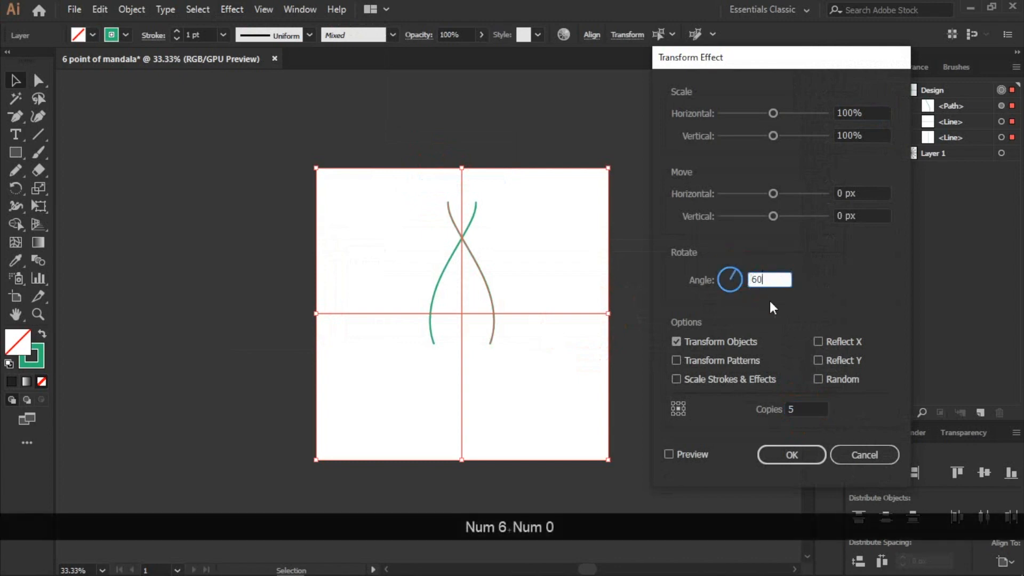
left_click(669, 454)
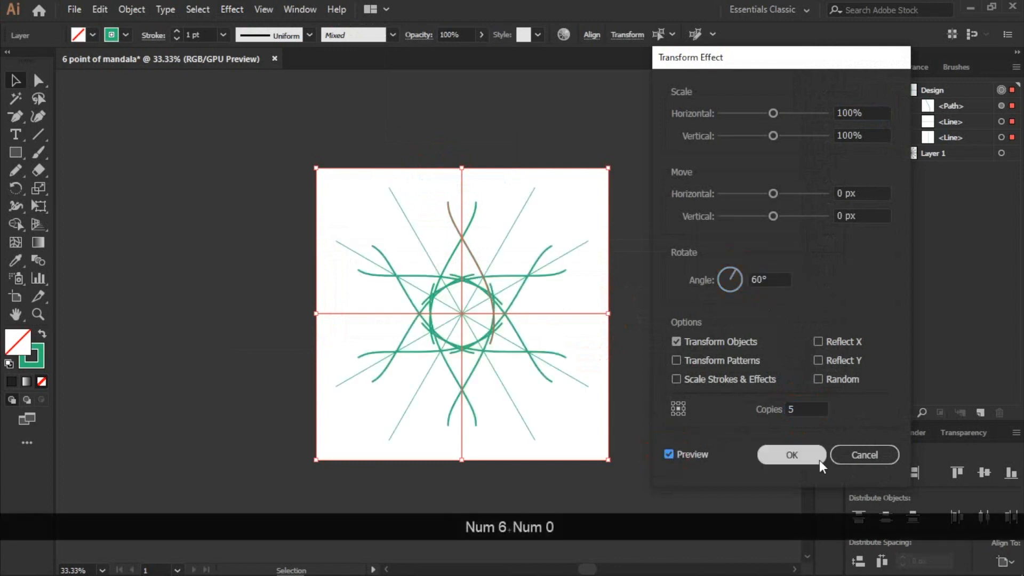
left_click(796, 455)
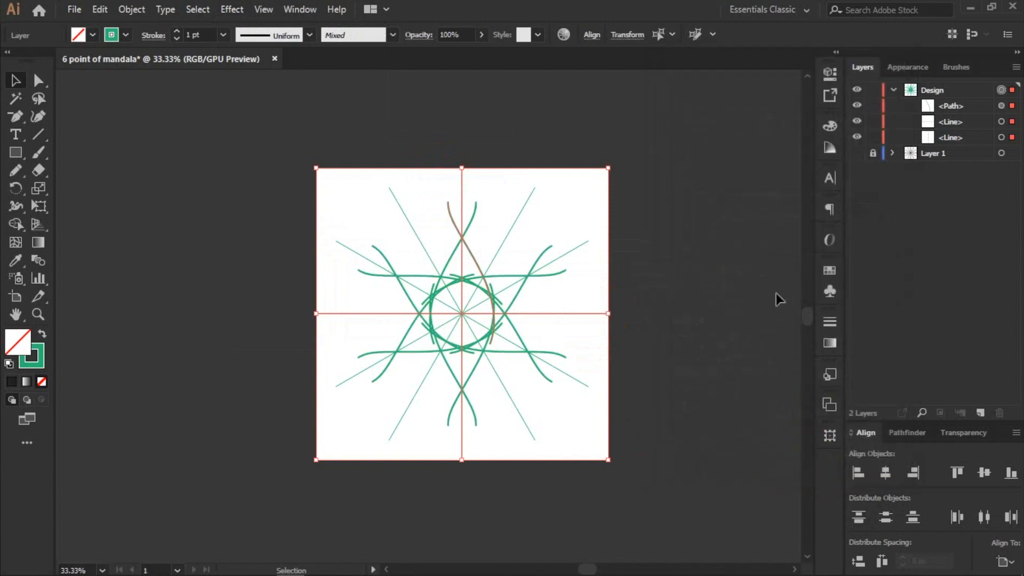
Step: Draw a rectangle over the artboard's upper-right quadrant and delete its lower-right anchor point to make a triangle
left_click(20, 150)
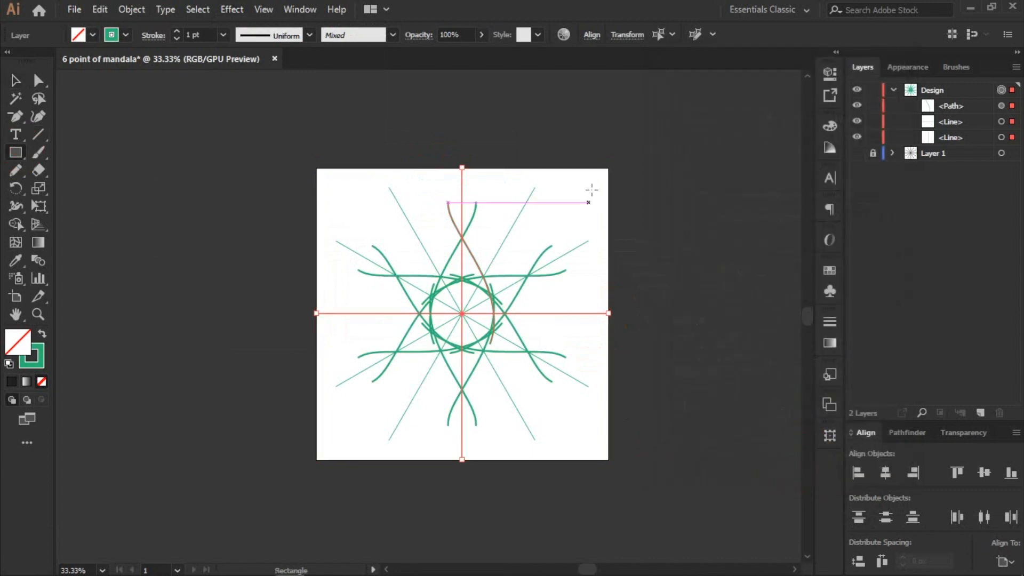
left_click_drag(609, 168, 461, 313)
left_click_drag(462, 313, 462, 313)
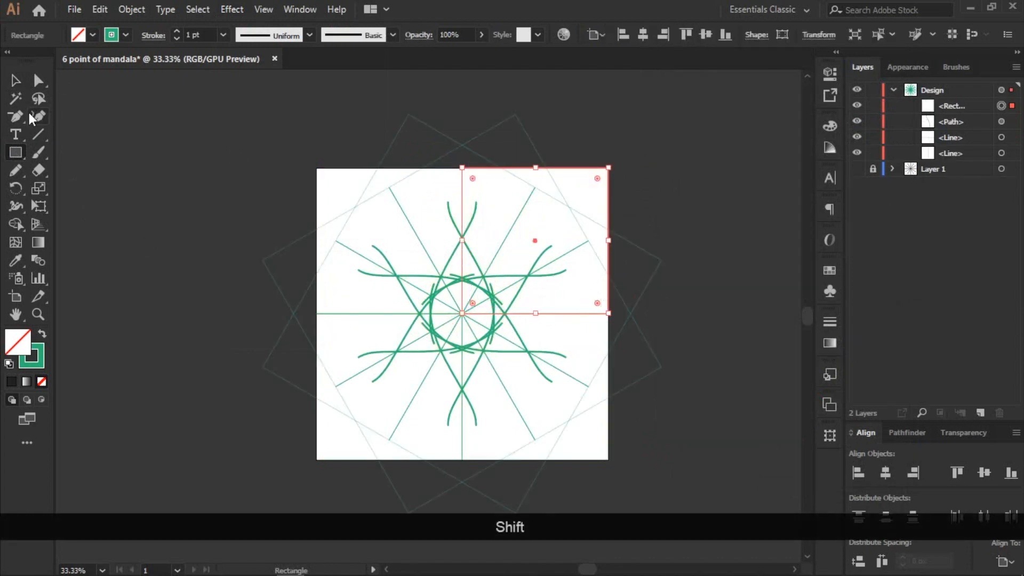
left_click(13, 121)
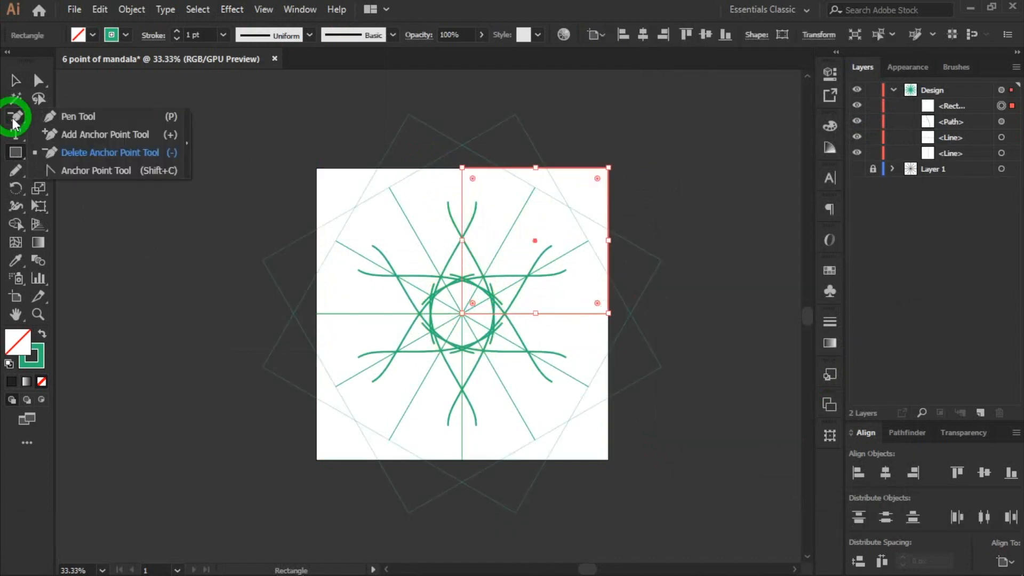
left_click(79, 152)
left_click(609, 313)
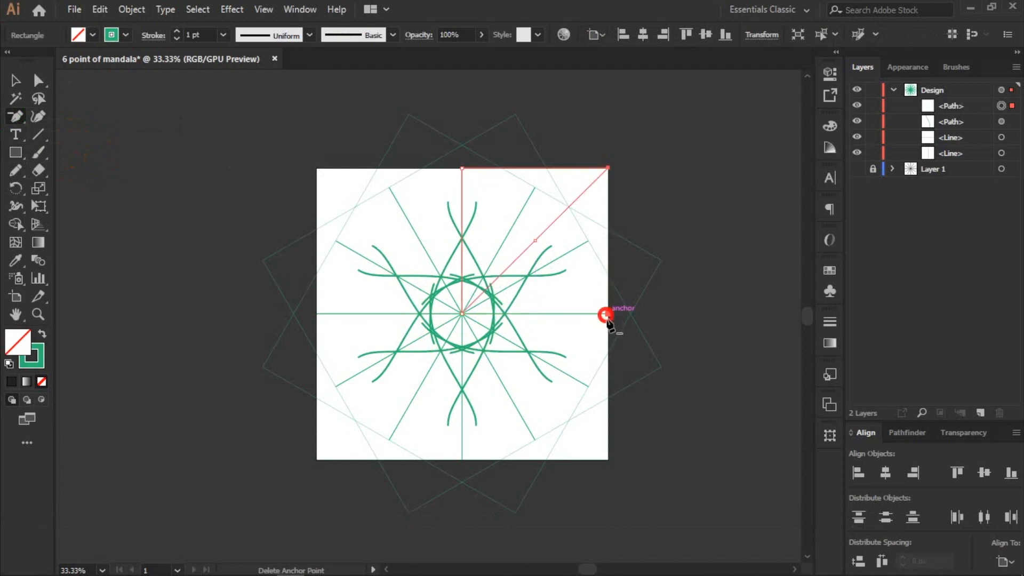
Step: Show the guides on Layer 1 and hide the two line paths in the Design layer
left_click(37, 80)
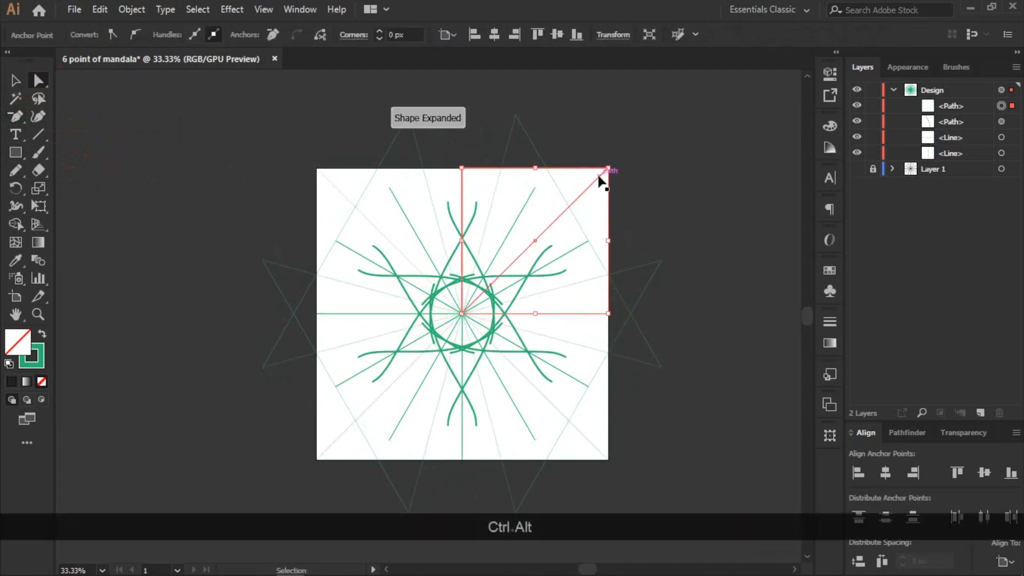
scroll(599, 176, "up", 2)
left_click(857, 168)
left_click_drag(857, 153, 857, 137)
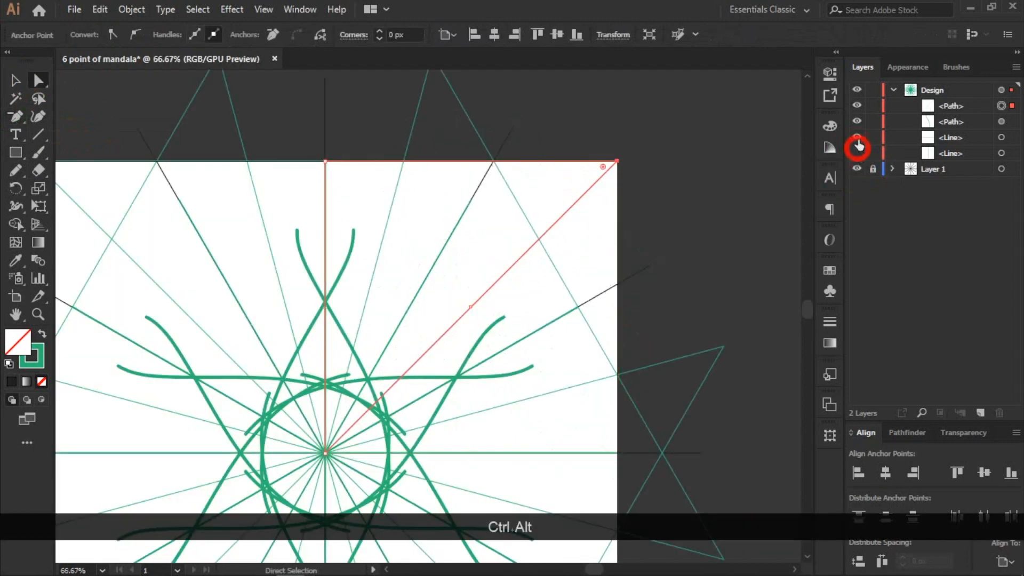
Step: Move the triangle's upper-right corner along the artboard's top edge exactly onto the first diagonal guide beside the vertical one
left_click_drag(617, 161, 404, 163)
scroll(409, 162, "up", 9)
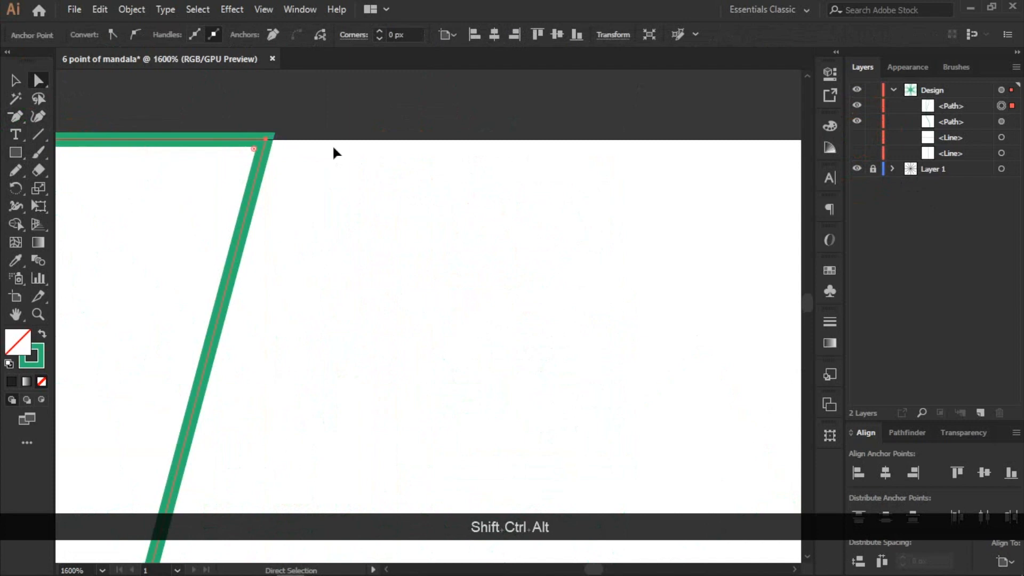
scroll(332, 144, "down", 9)
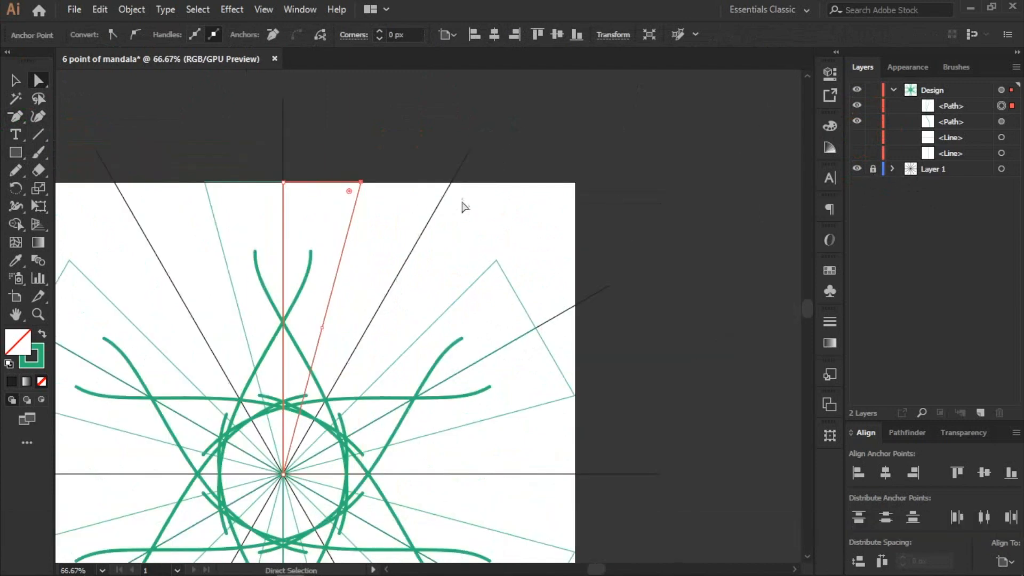
left_click_drag(361, 182, 449, 181)
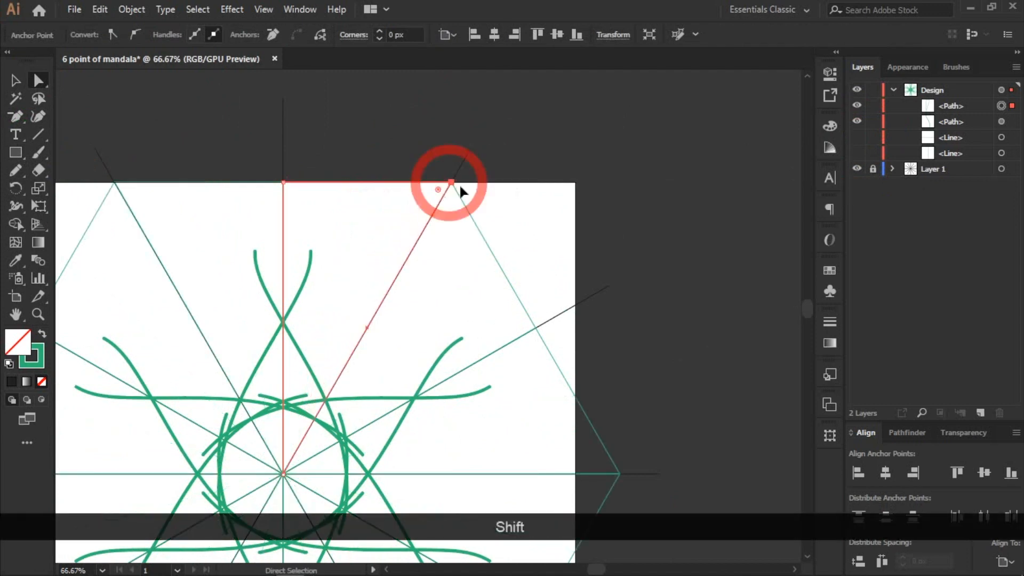
scroll(453, 187, "up", 10)
left_click_drag(348, 86, 499, 289)
scroll(371, 114, "up", 3)
scroll(485, 235, "up", 2)
mouse_move(443, 252)
left_mouse_down()
mouse_move(434, 259)
mouse_move(447, 260)
mouse_move(439, 254)
left_mouse_up()
scroll(513, 281, "down", 10)
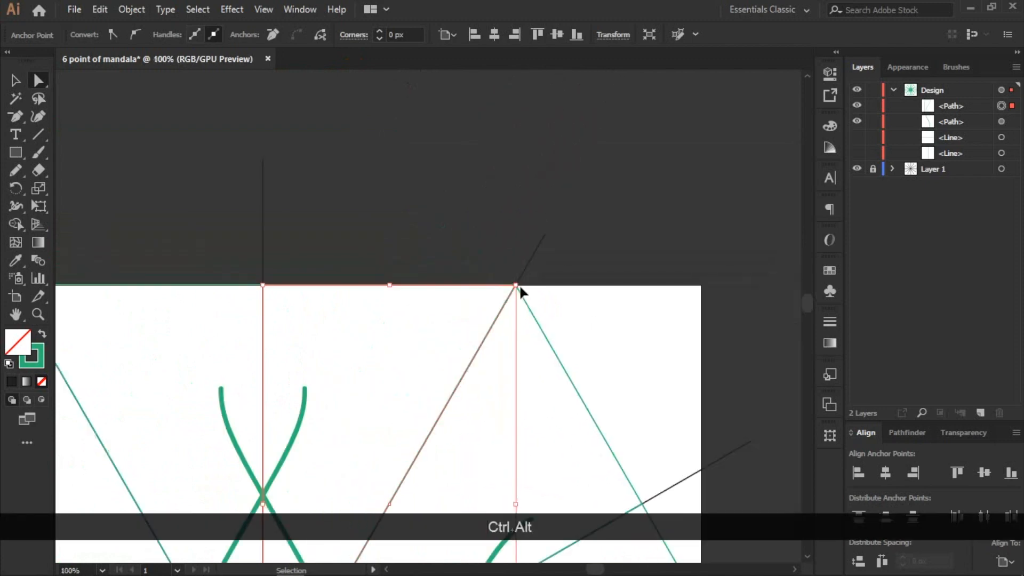
scroll(608, 270, "down", 5)
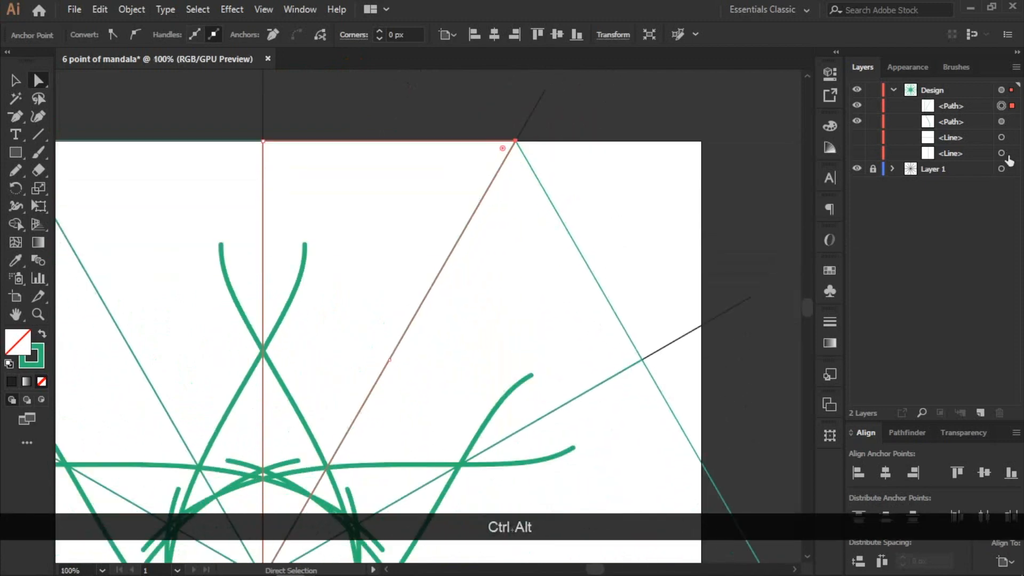
Step: Add a new layer above Design, and turn the triangle into a clipping mask for the whole Design layer
left_click(981, 412)
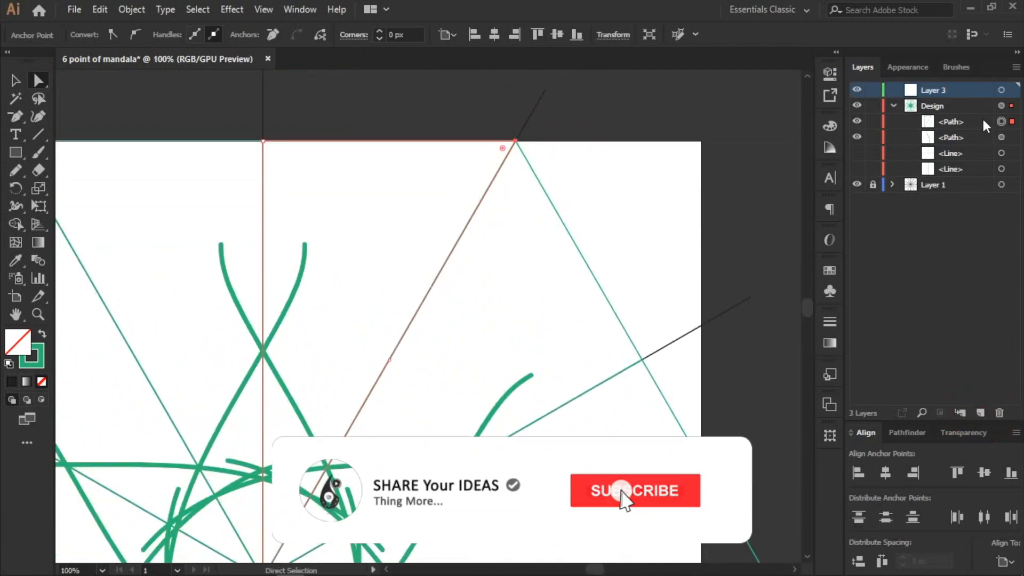
left_click(1001, 105)
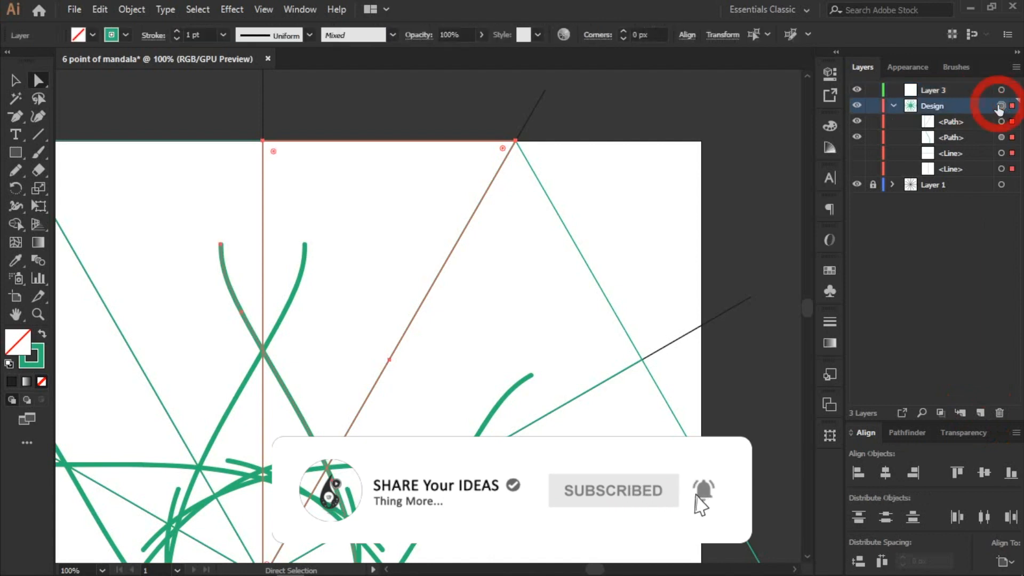
left_click(940, 411)
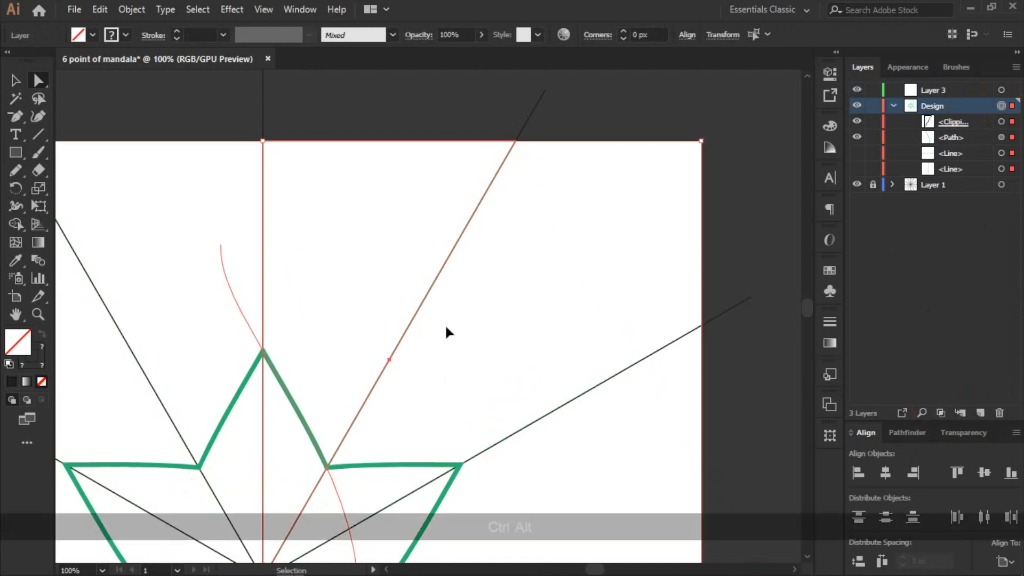
Step: Lock the clipping path and both line paths in the Design layer
key("ctrl+alt+0")
key("ctrl+plus")
key("ctrl+plus")
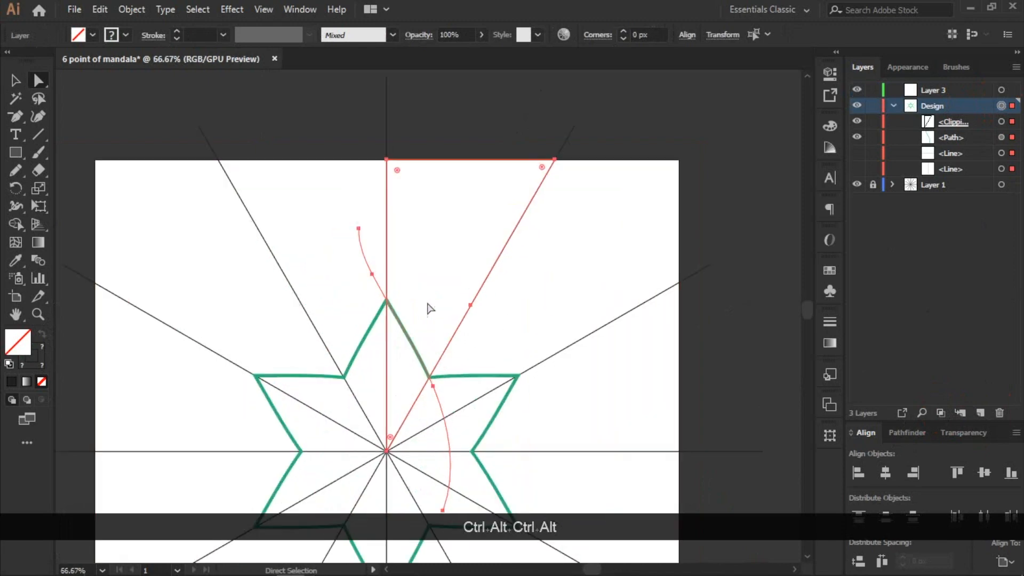
left_click(873, 122)
left_click(871, 168)
left_click(873, 153)
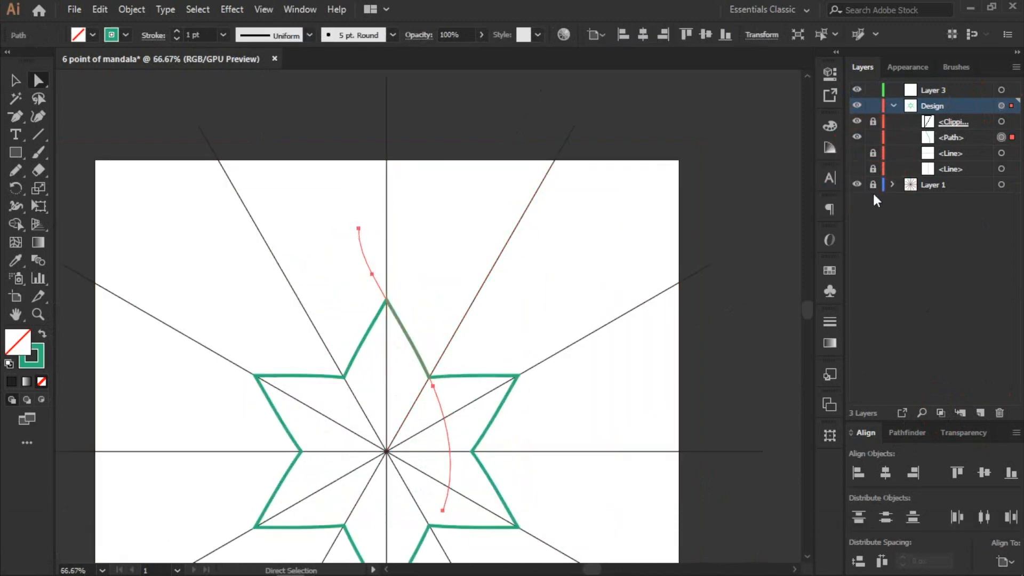
Step: Delete the S-shaped test stroke and paint a curved petal stroke from the vertical guide towards the adjacent diagonal guide
left_click(15, 80)
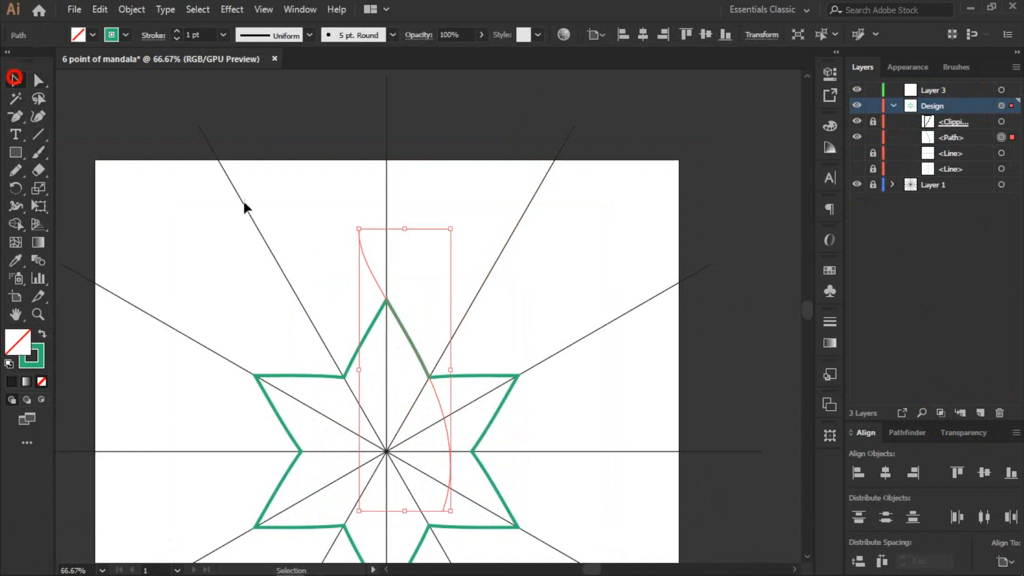
left_click(280, 180)
left_click(456, 423)
key("Delete")
left_click(39, 152)
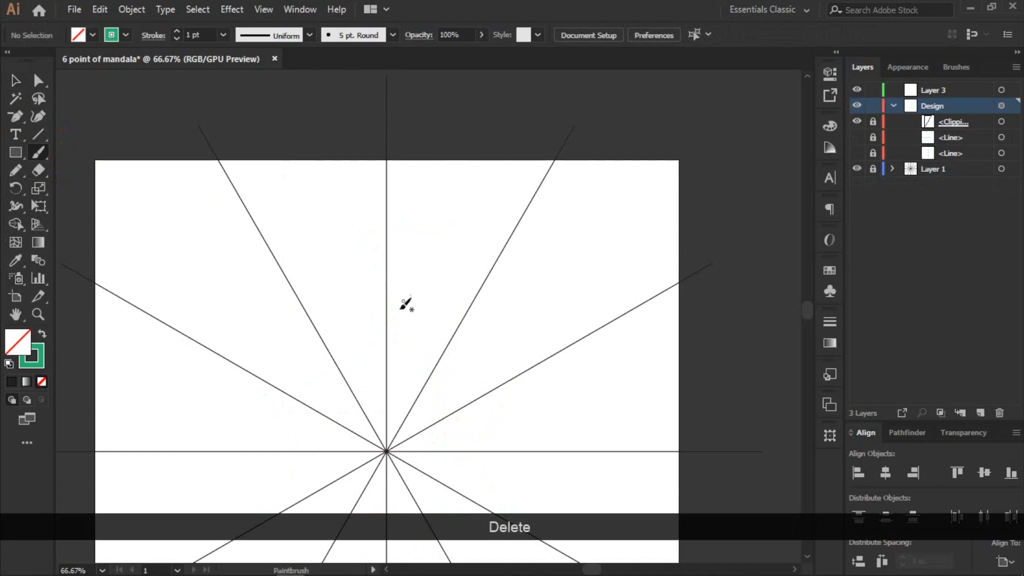
left_click_drag(390, 335, 412, 361)
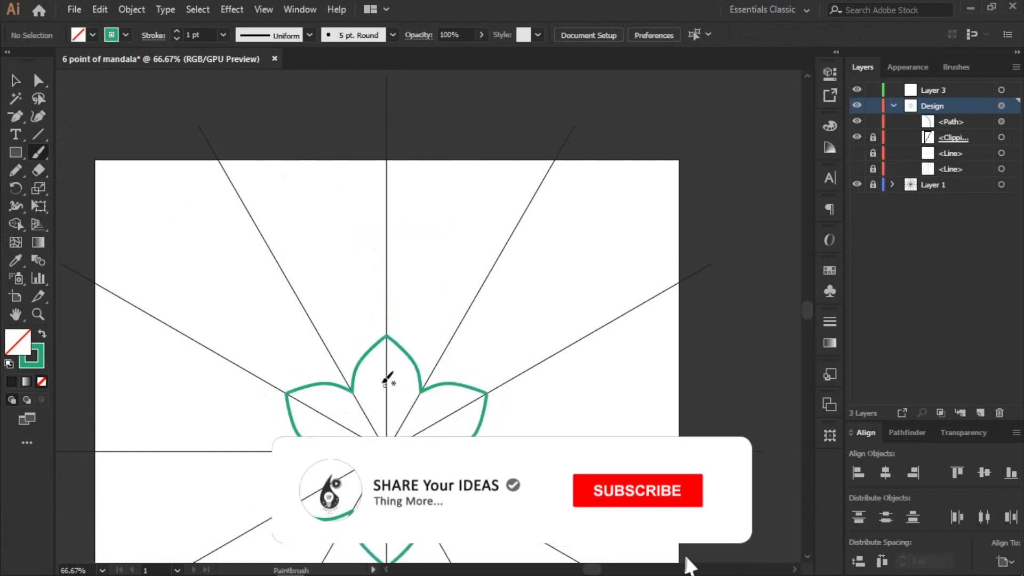